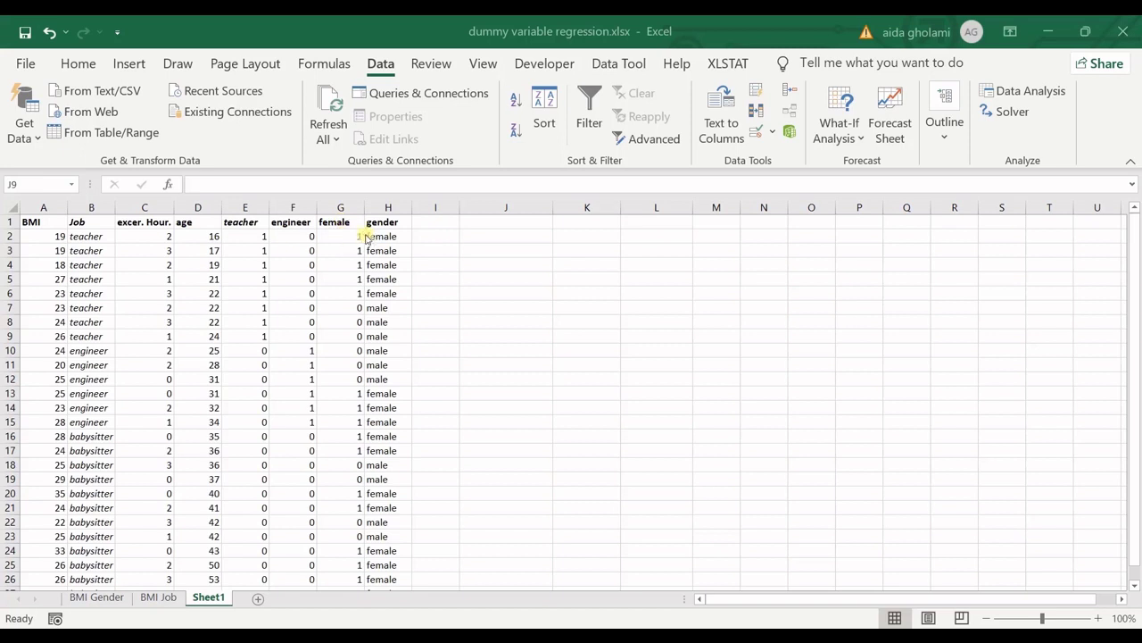
Examine how the teacher, engineer and female dummy columns code the Job and gender values with 1 and 0.
{"action": "type", "text": "="}
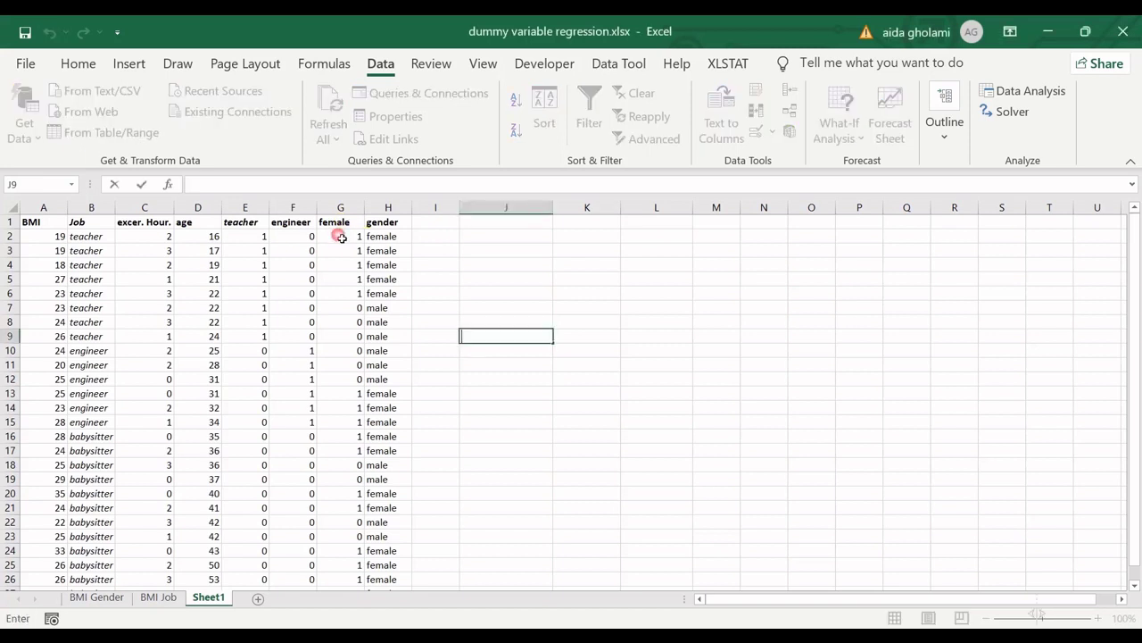
{"action": "left_click", "coordinate": [342, 239]}
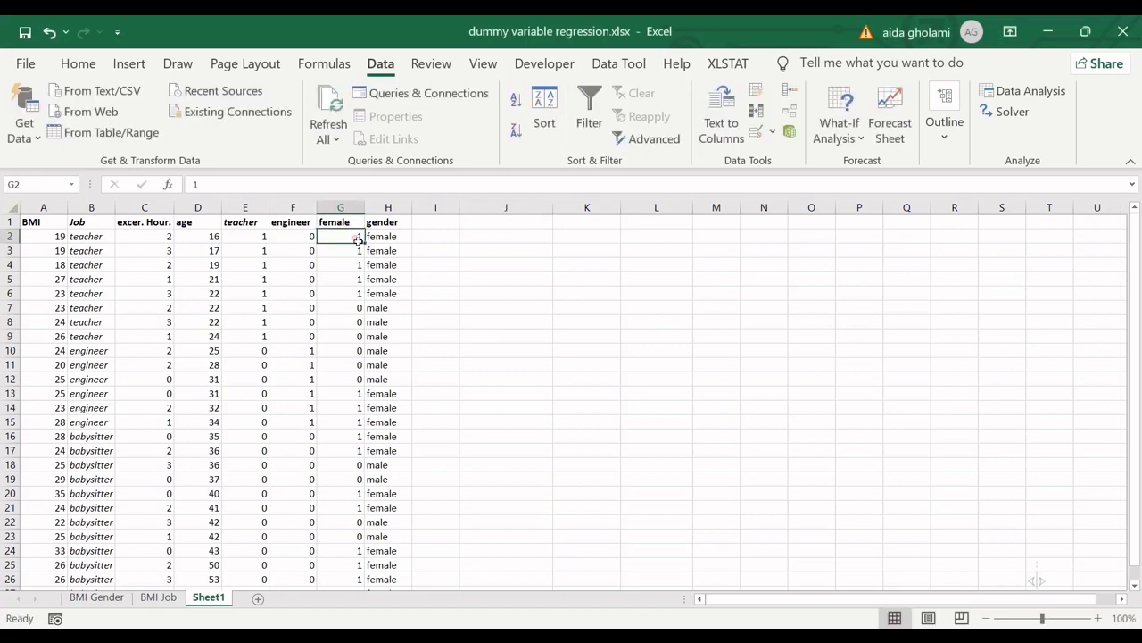
{"action": "left_click", "coordinate": [384, 356]}
{"action": "left_click", "coordinate": [340, 357]}
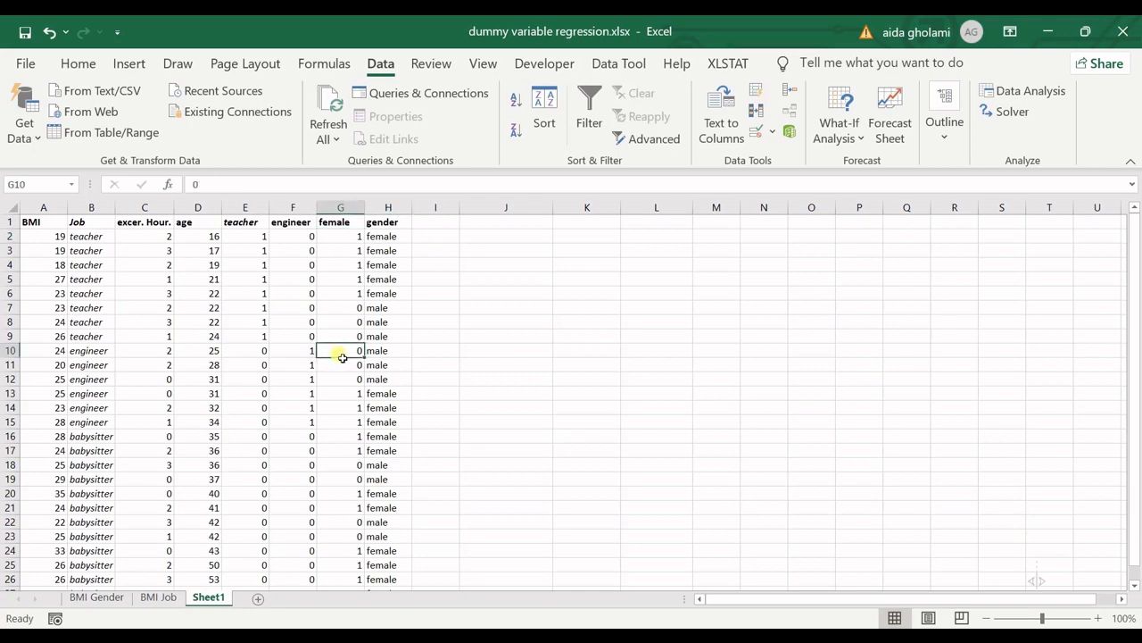
{"action": "left_click", "coordinate": [439, 225]}
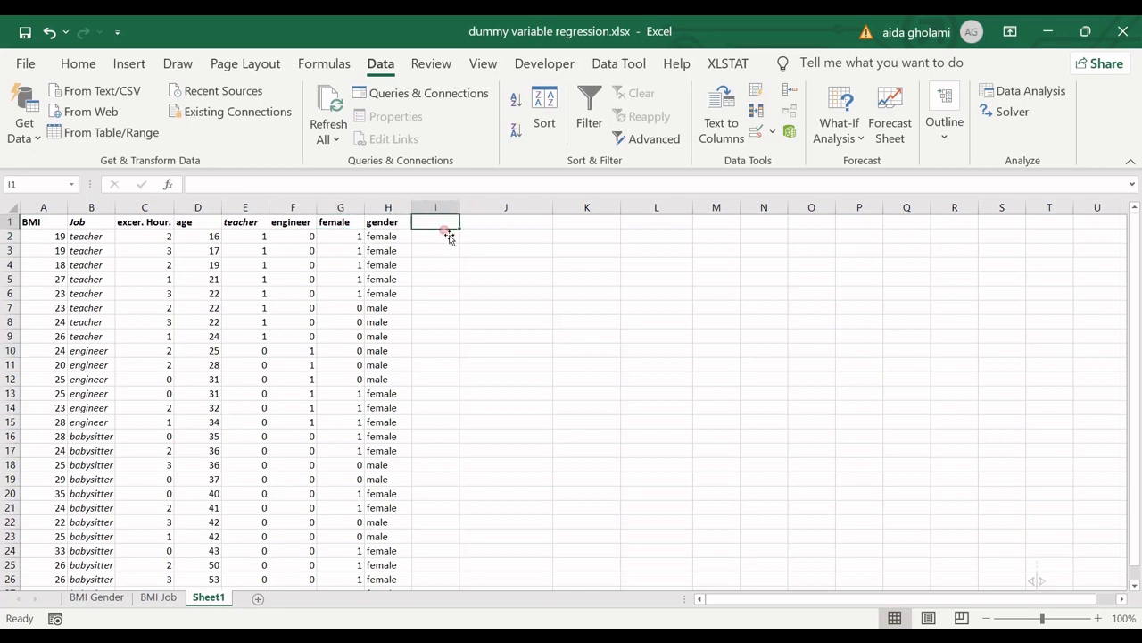
{"action": "left_click", "coordinate": [339, 237]}
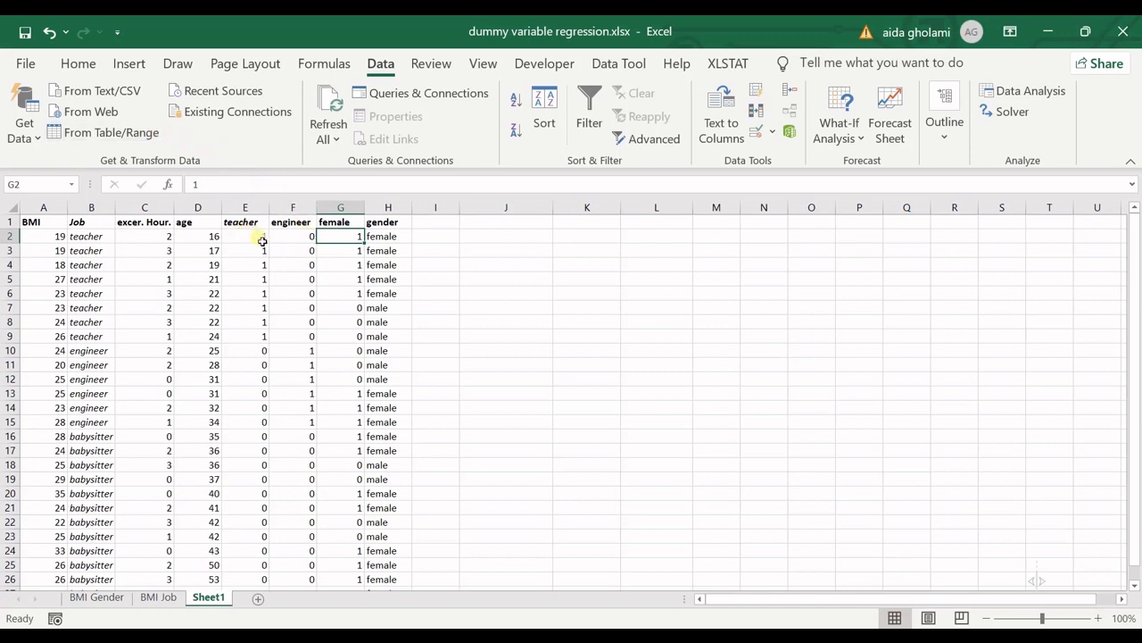
{"action": "left_click", "coordinate": [257, 236]}
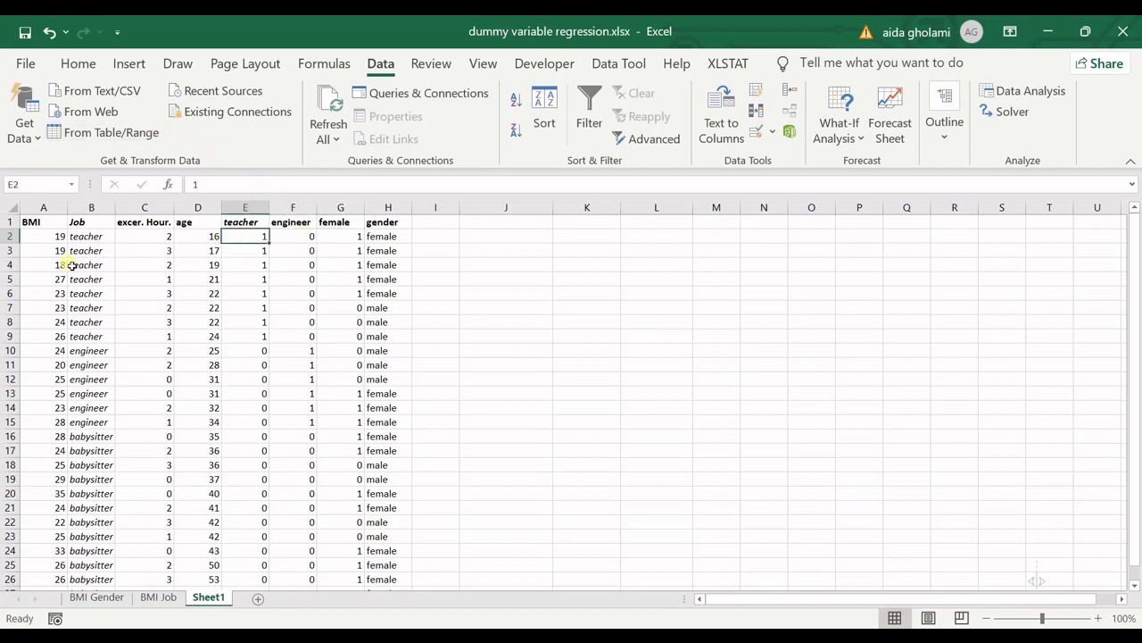
{"action": "left_click", "coordinate": [307, 235]}
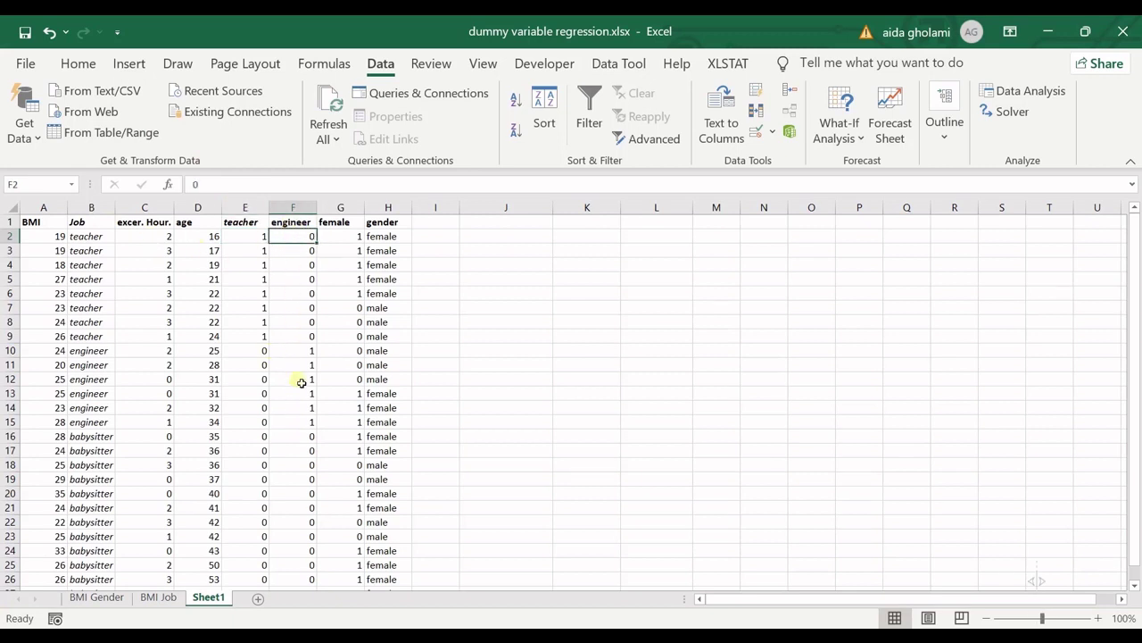
{"action": "left_click_drag", "start_coordinate": [303, 351], "coordinate": [163, 357]}
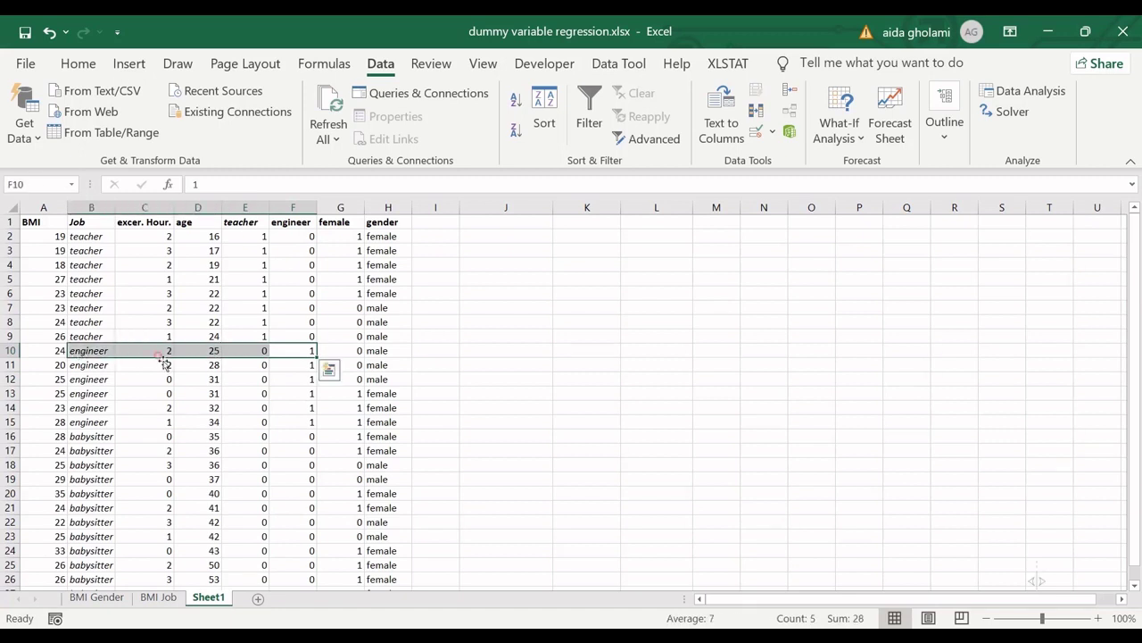
{"action": "left_click", "coordinate": [267, 352]}
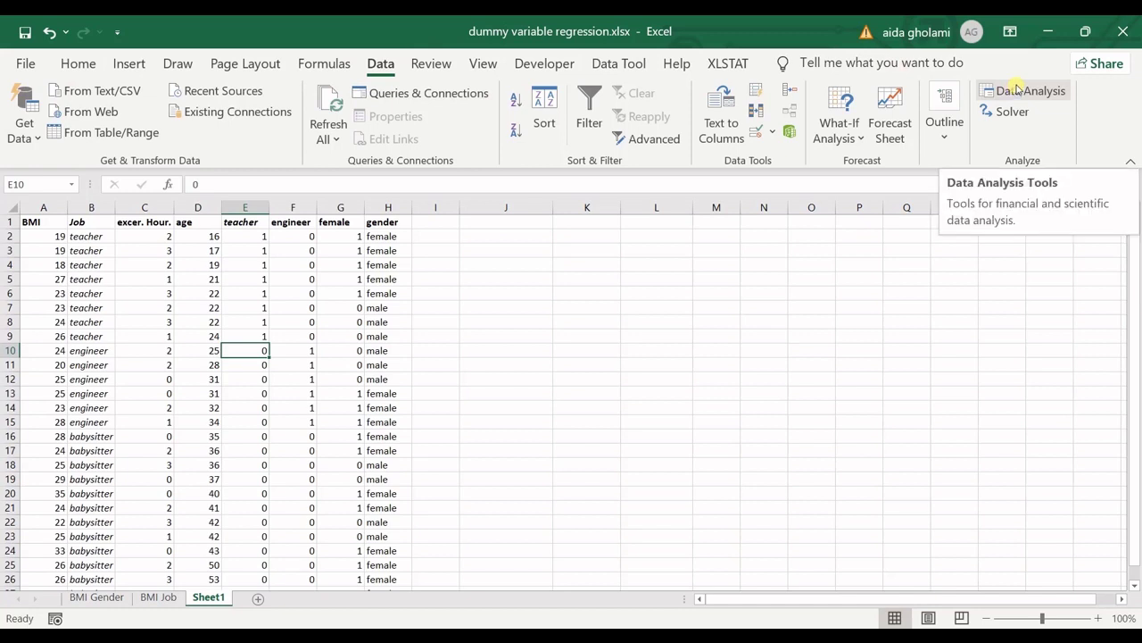
Check in the Excel Add-ins list whether Analysis ToolPak and Analysis ToolPak - VBA are enabled, leaving the selection unchanged.
{"action": "left_click", "coordinate": [25, 64]}
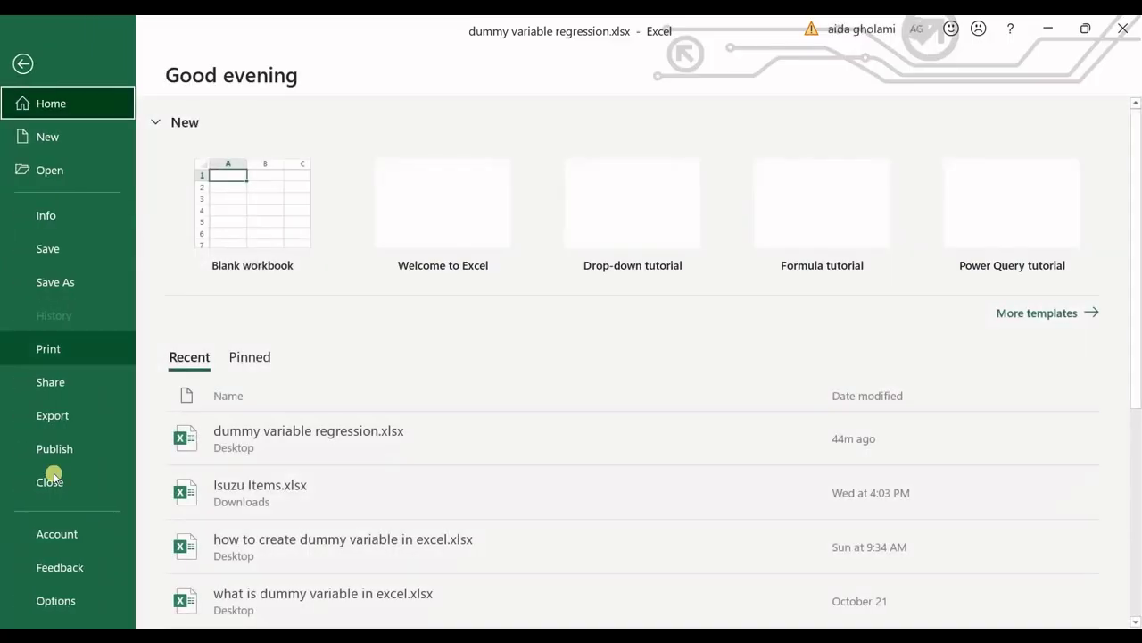
{"action": "left_click", "coordinate": [54, 606]}
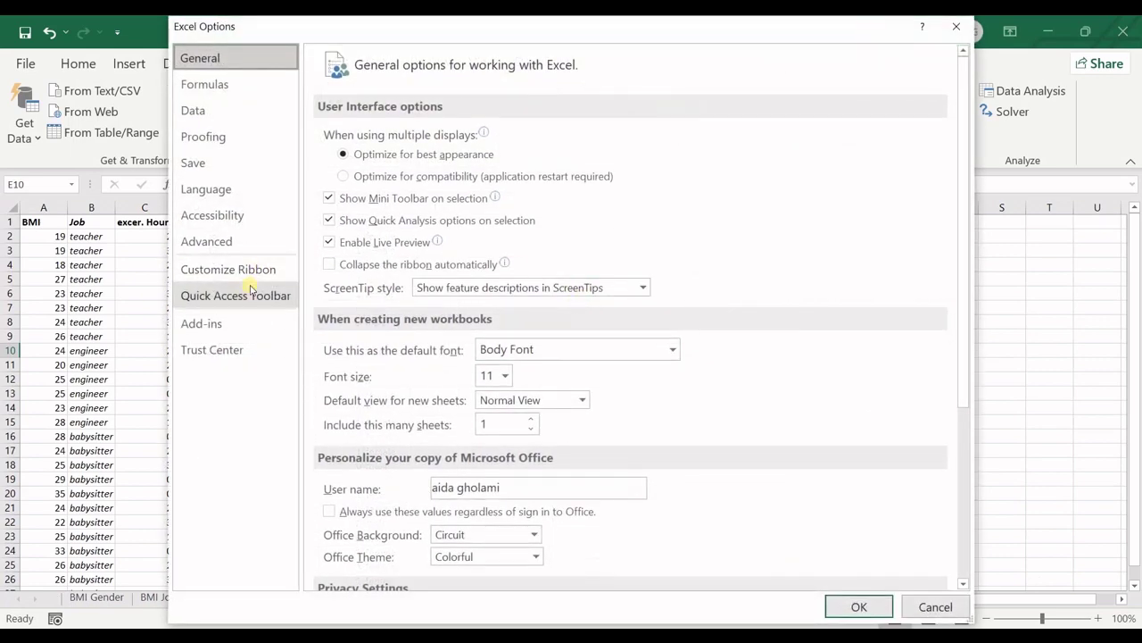
{"action": "left_click", "coordinate": [234, 324]}
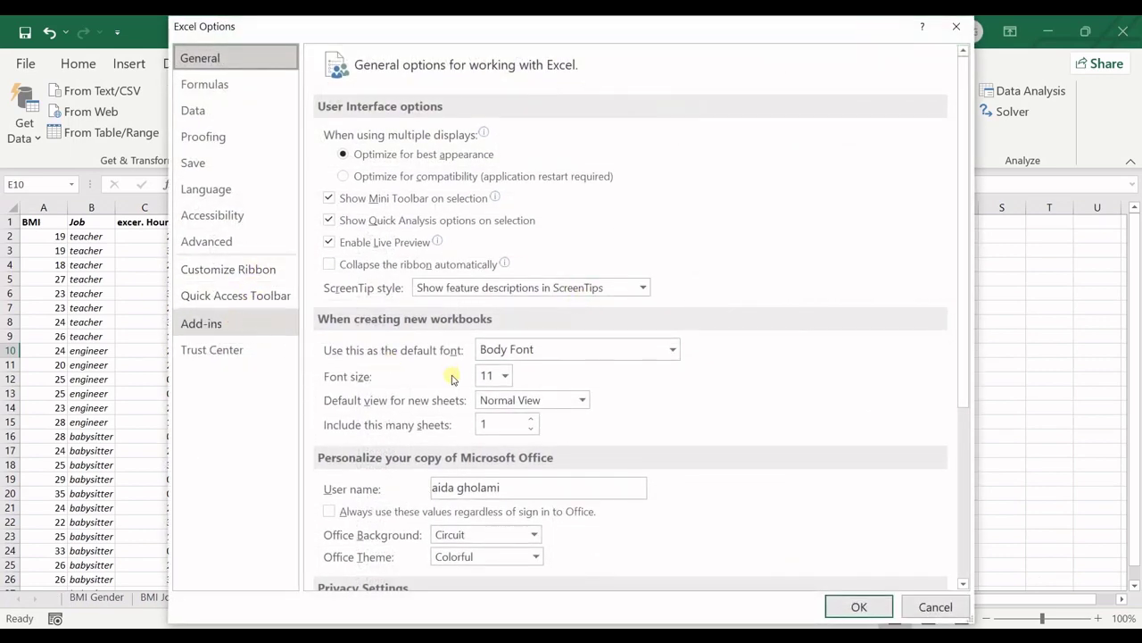
{"action": "left_click", "coordinate": [494, 570]}
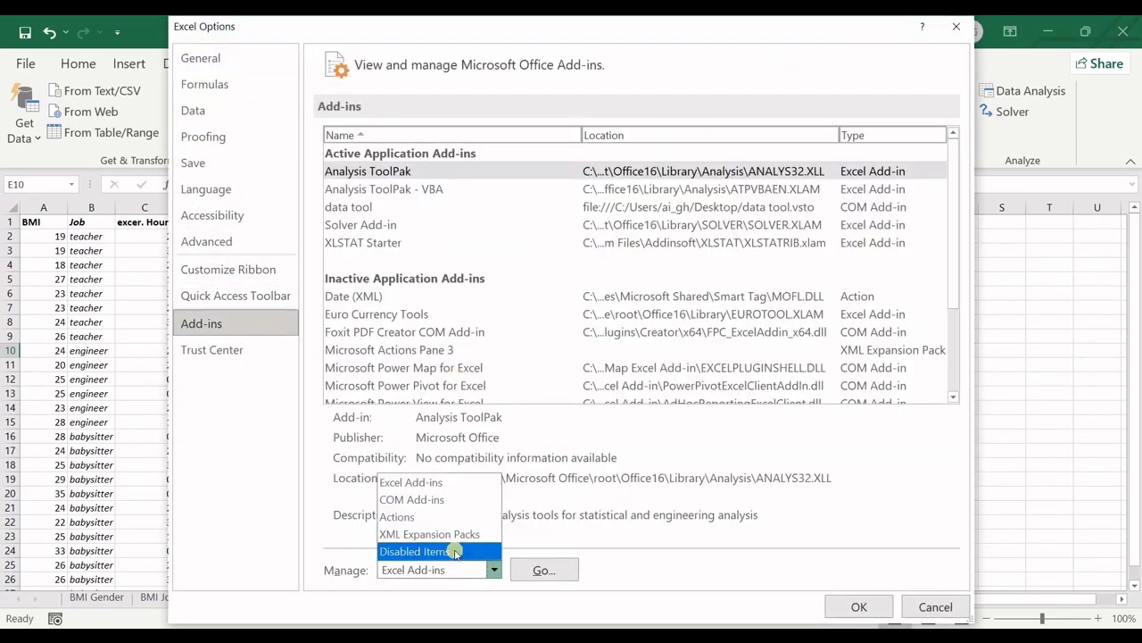
{"action": "left_click", "coordinate": [441, 499]}
{"action": "left_click", "coordinate": [542, 571]}
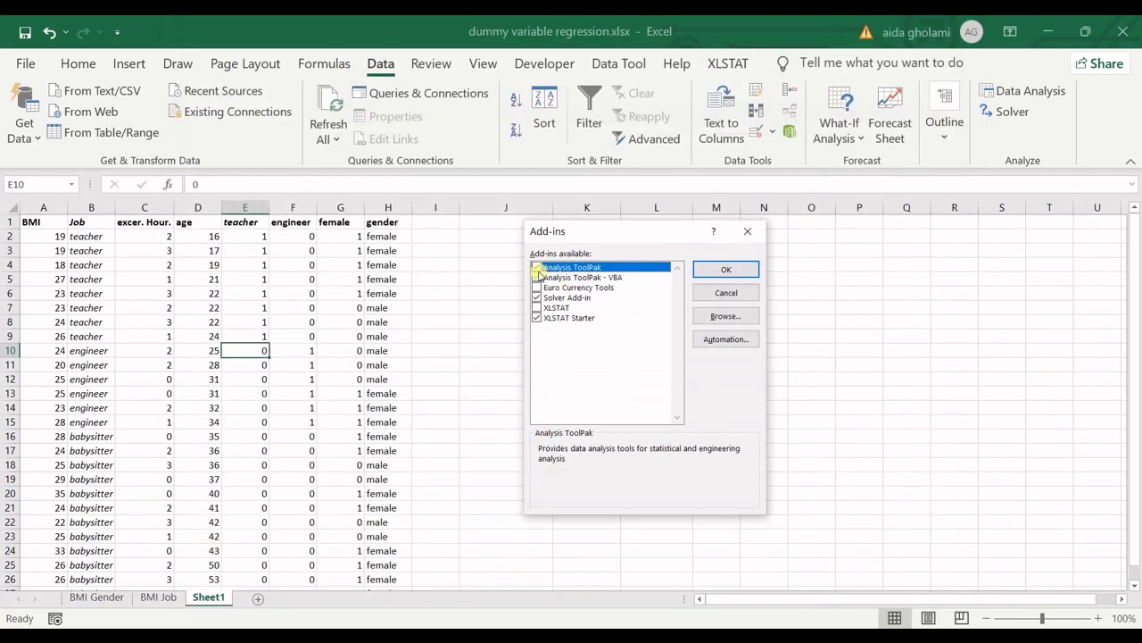
{"action": "left_click", "coordinate": [536, 268]}
{"action": "left_click", "coordinate": [536, 278]}
{"action": "left_click", "coordinate": [587, 268]}
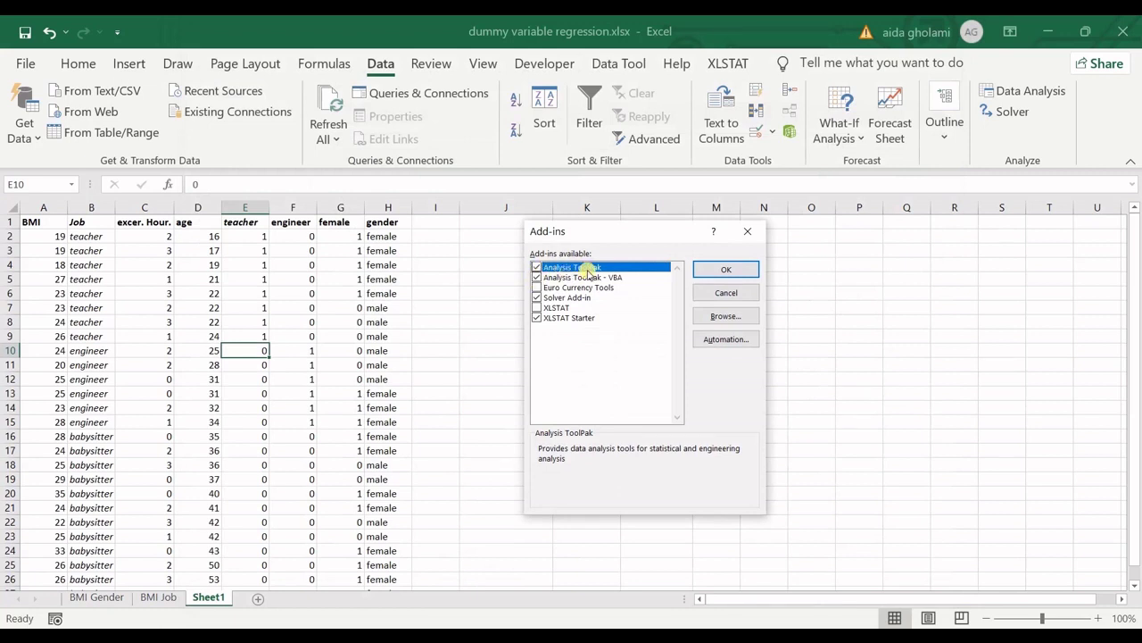
{"action": "left_click", "coordinate": [744, 237]}
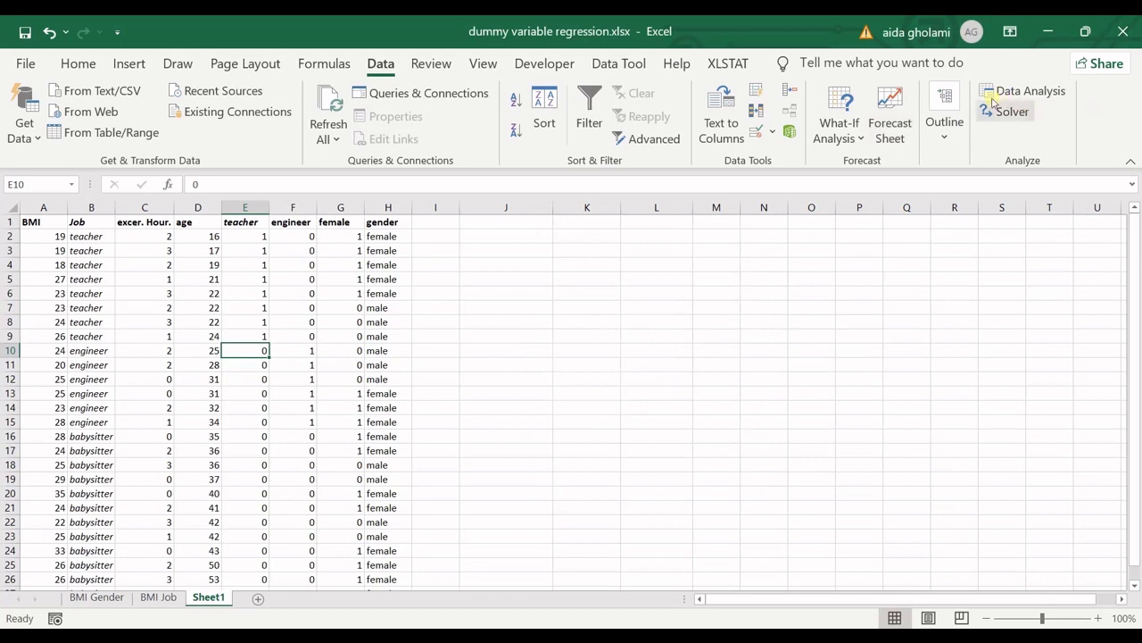
Start a Regression from the Data Analysis tools and set its Input Y Range to the BMI column, A1:A27.
{"action": "left_click", "coordinate": [1036, 92]}
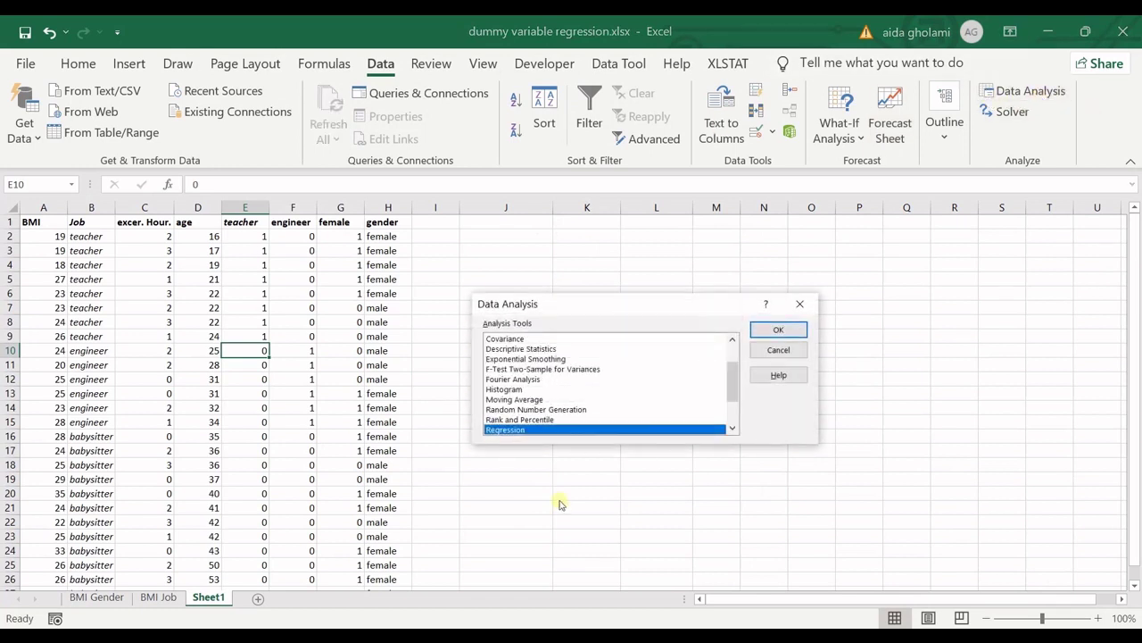
{"action": "scroll", "coordinate": [625, 406], "scroll_direction": "down", "scroll_amount": 1}
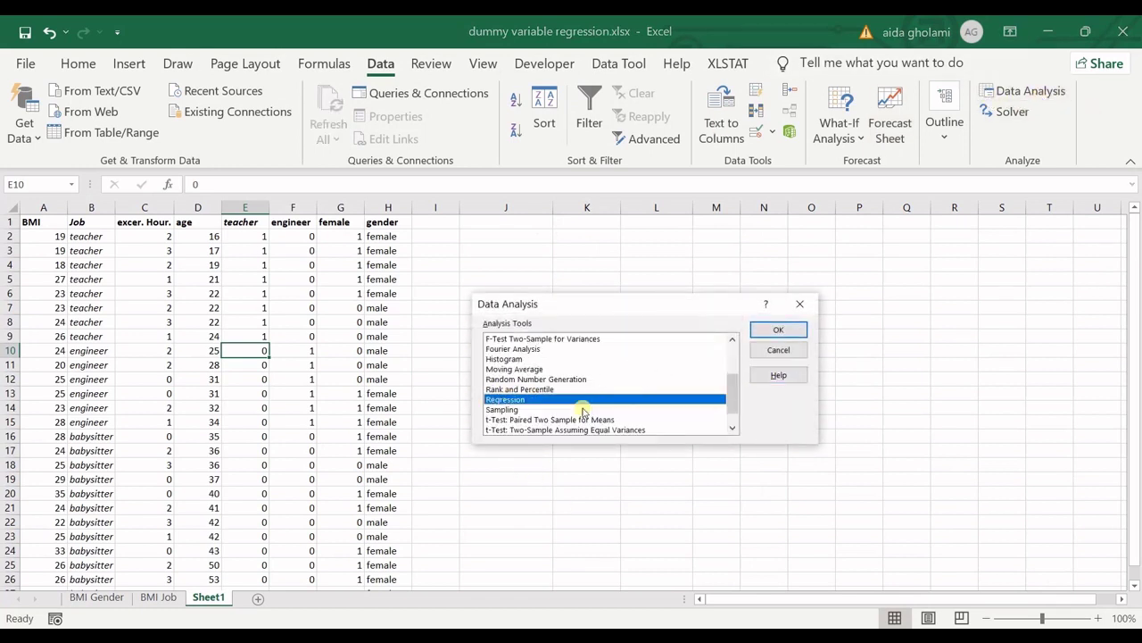
{"action": "left_click", "coordinate": [780, 329]}
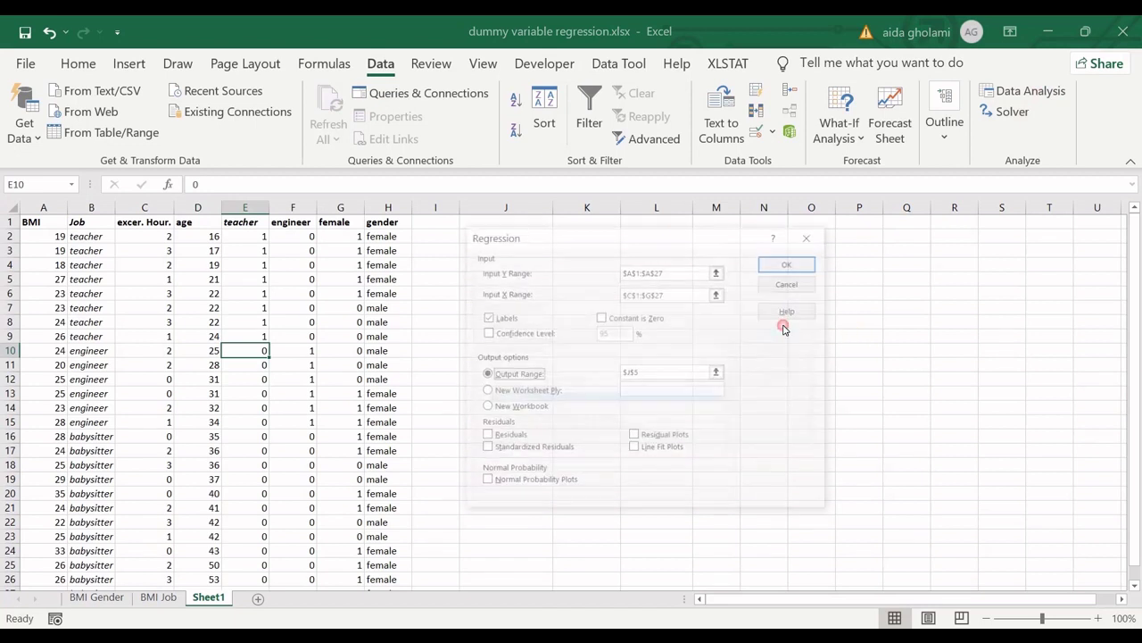
{"action": "left_click", "coordinate": [717, 270]}
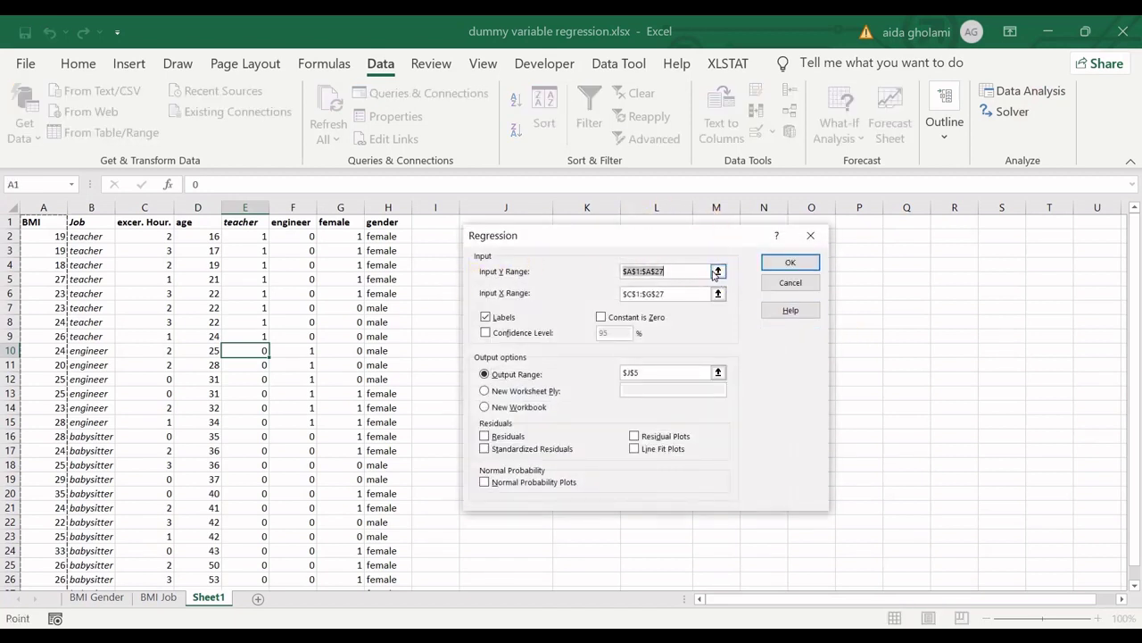
{"action": "left_click", "coordinate": [820, 258]}
{"action": "left_click", "coordinate": [719, 271]}
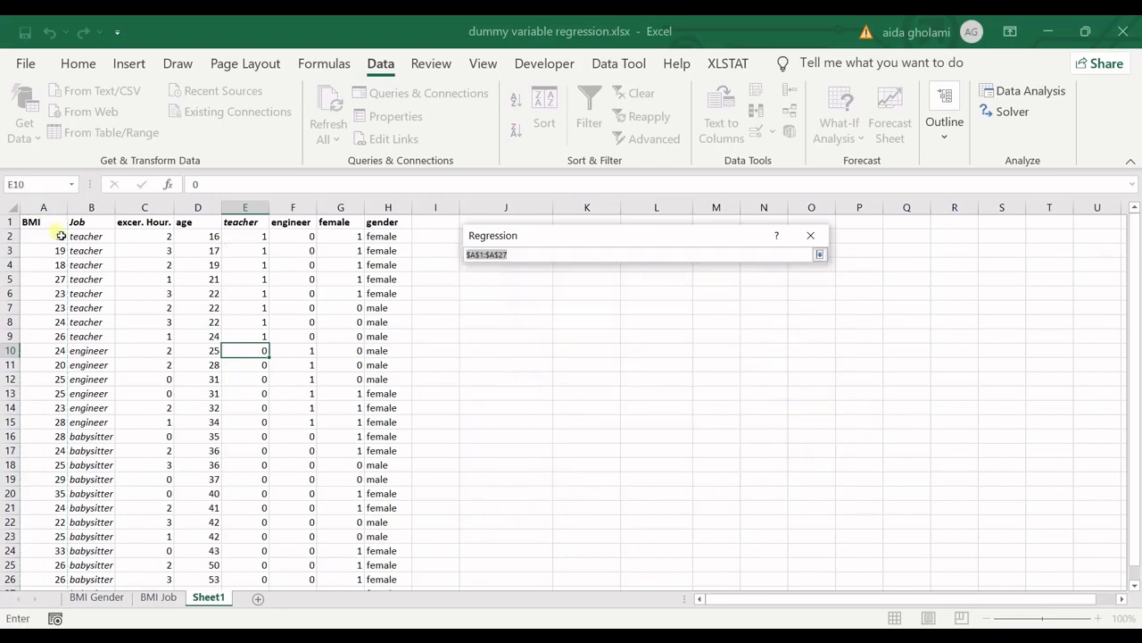
{"action": "left_click_drag", "start_coordinate": [49, 222], "coordinate": [57, 566]}
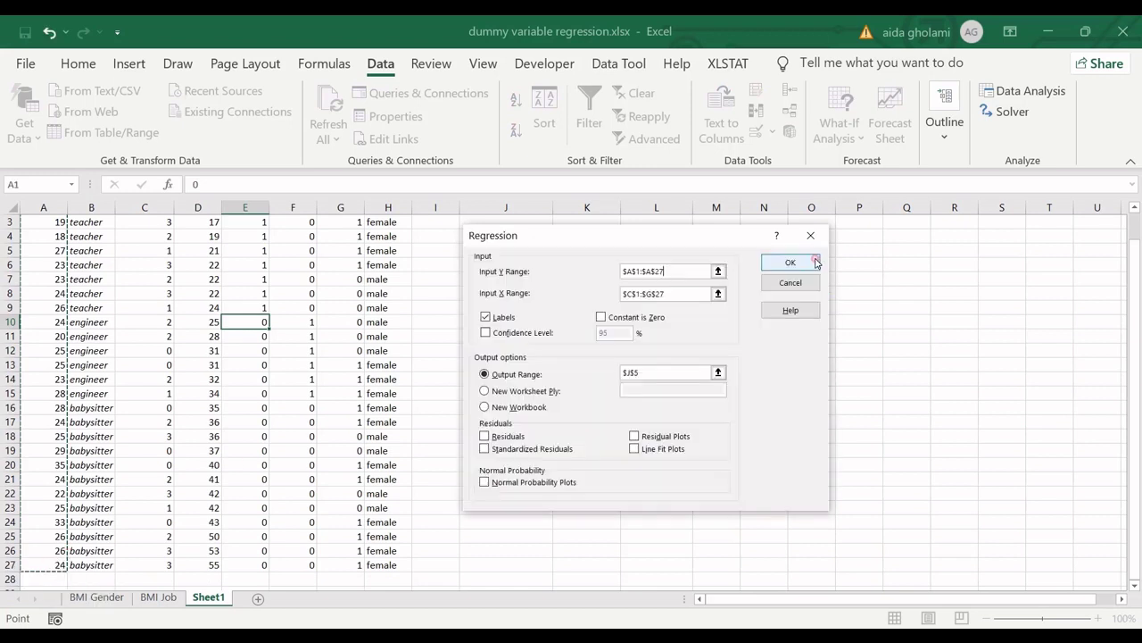
{"action": "scroll", "coordinate": [224, 342], "scroll_direction": "up", "scroll_amount": 1}
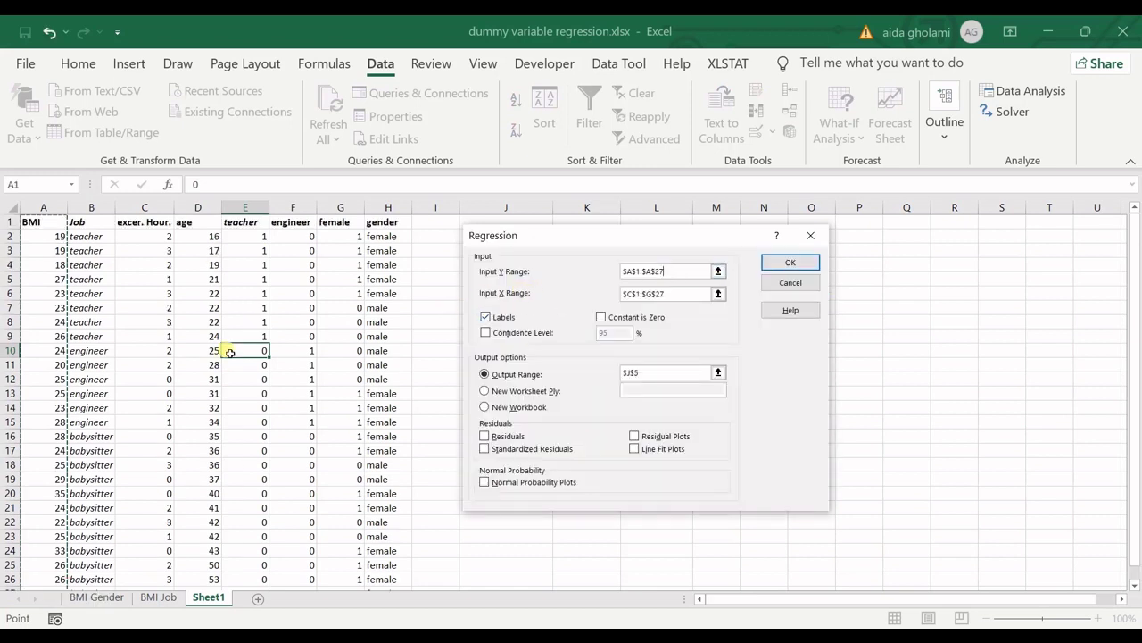
Set the Input X Range to C1:G27, covering exercise hours through female, with Labels enabled.
{"action": "left_click", "coordinate": [719, 295]}
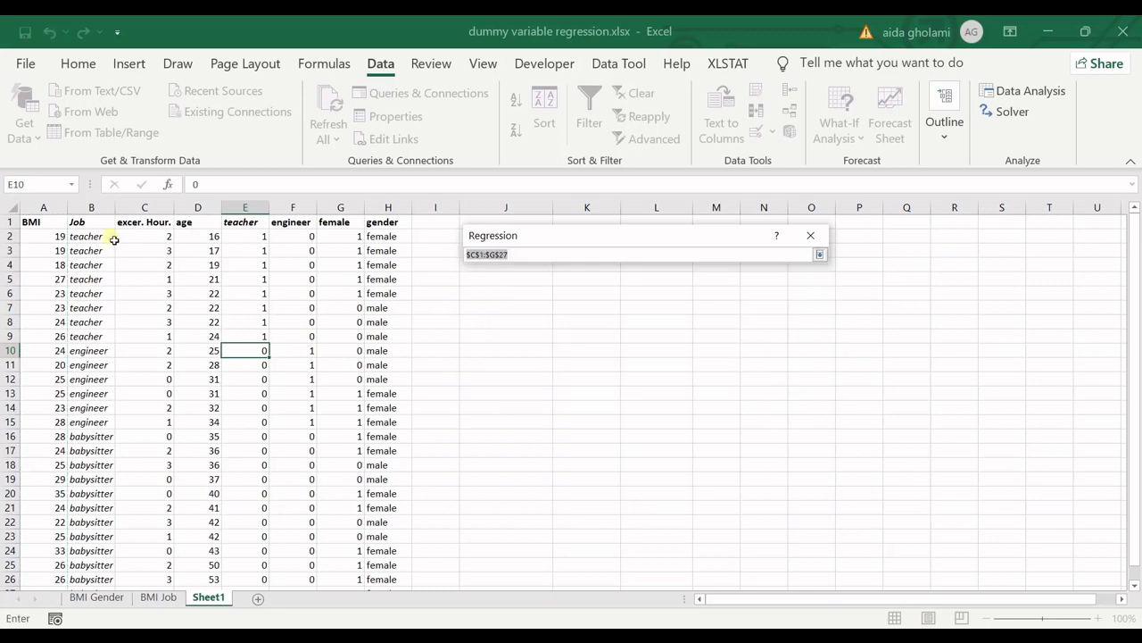
{"action": "left_click_drag", "start_coordinate": [133, 225], "coordinate": [357, 564]}
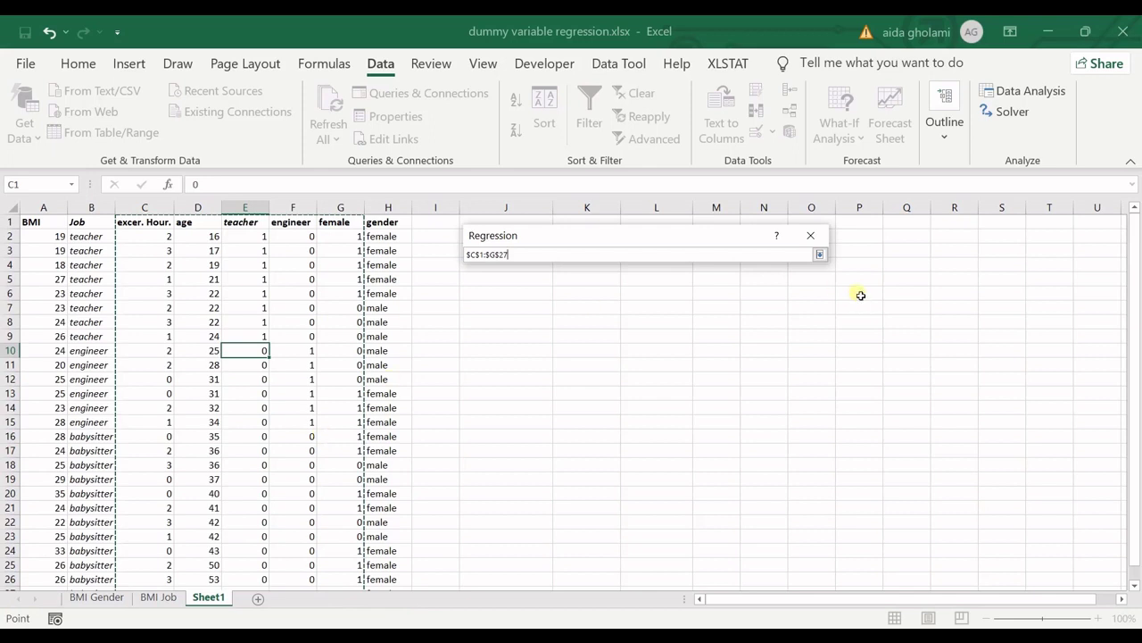
{"action": "left_click", "coordinate": [821, 257]}
{"action": "left_click", "coordinate": [485, 320]}
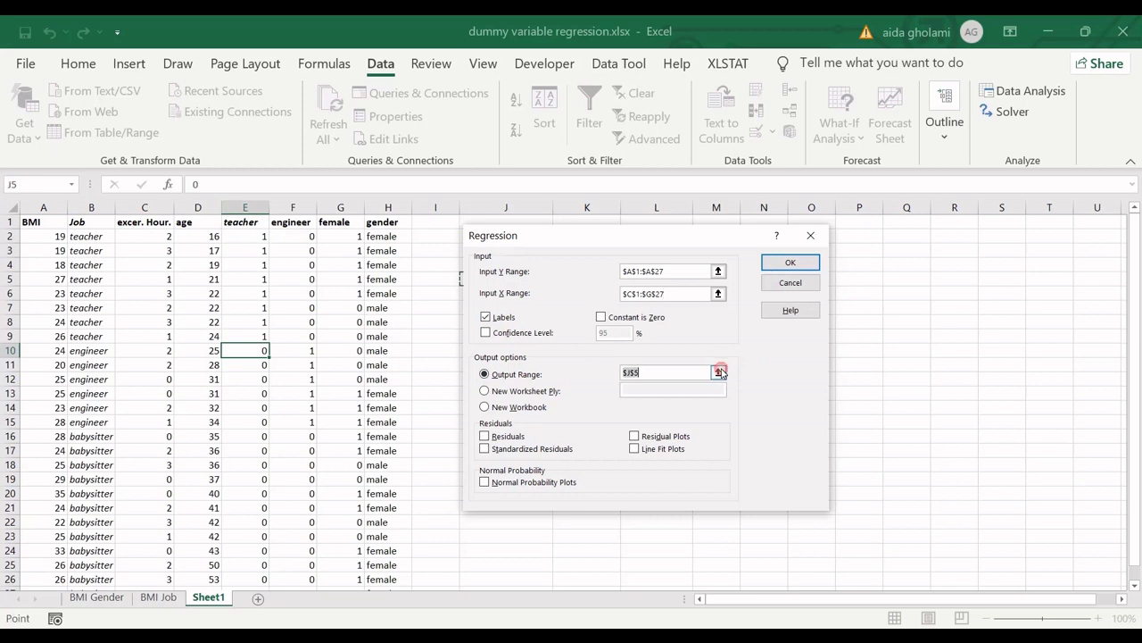
Set the regression's output range to cell J5 and run the analysis.
{"action": "left_click", "coordinate": [716, 373]}
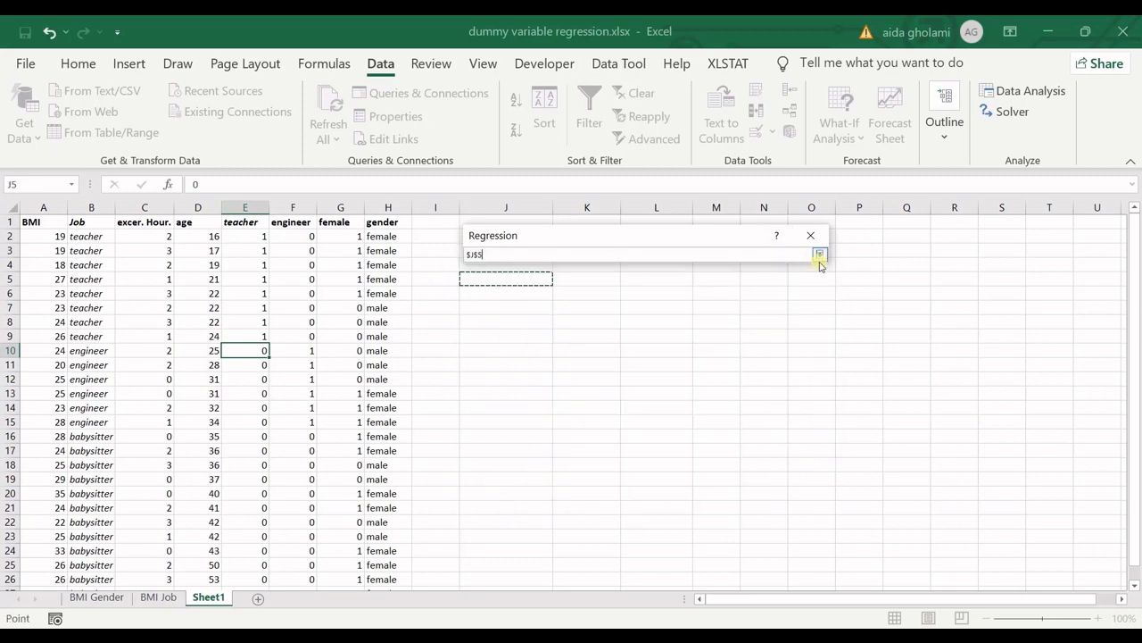
{"action": "left_click", "coordinate": [820, 254]}
{"action": "left_click", "coordinate": [793, 263]}
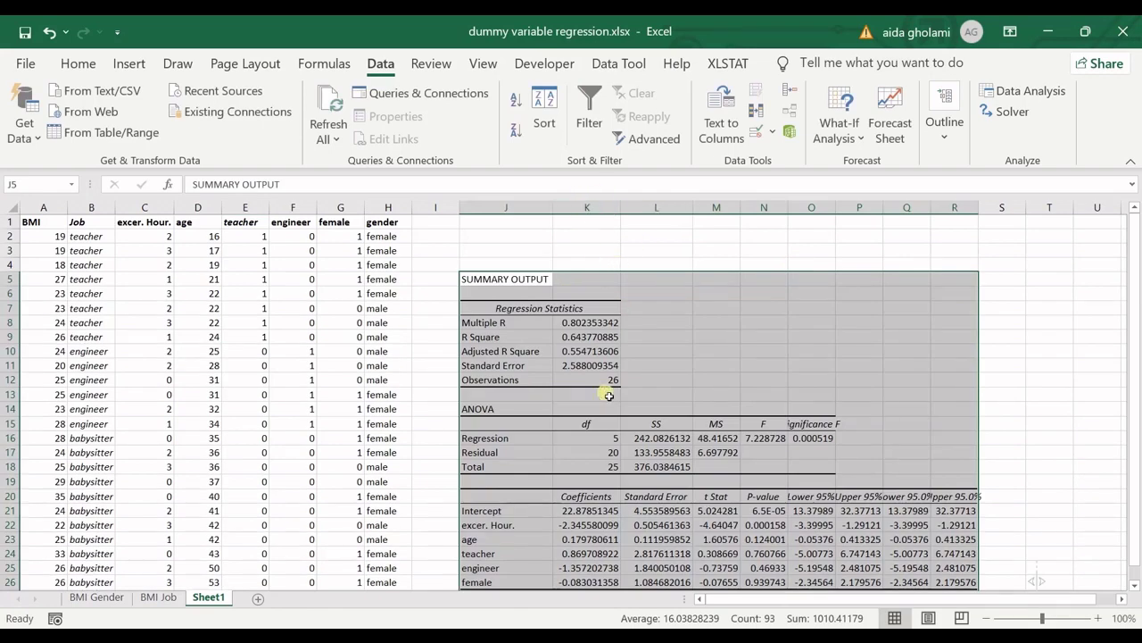
Examine the Regression Statistics in the summary output, particularly the Adjusted R Square.
{"action": "scroll", "coordinate": [727, 471], "scroll_direction": "down", "scroll_amount": 1}
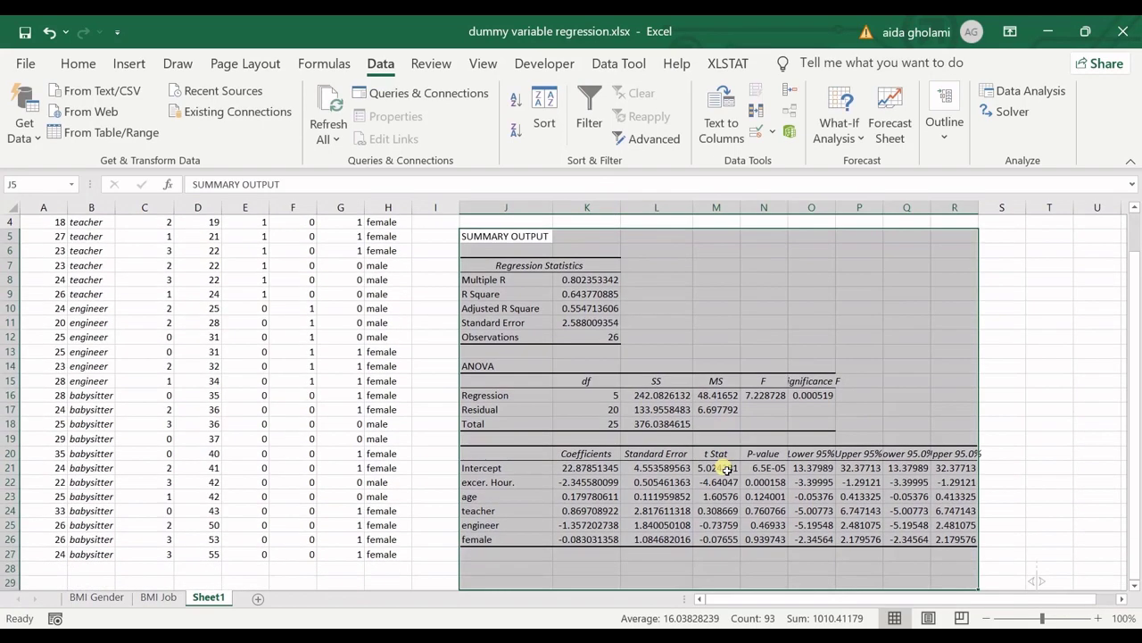
{"action": "left_click", "coordinate": [494, 284]}
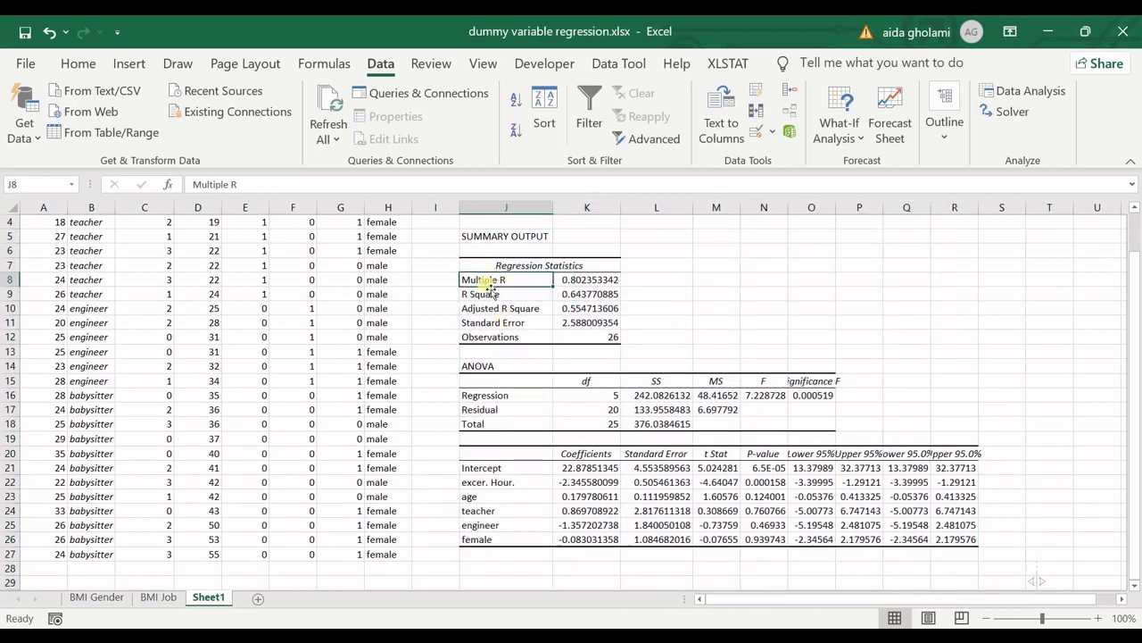
{"action": "left_click_drag", "start_coordinate": [482, 280], "coordinate": [589, 323]}
{"action": "left_click", "coordinate": [500, 308]}
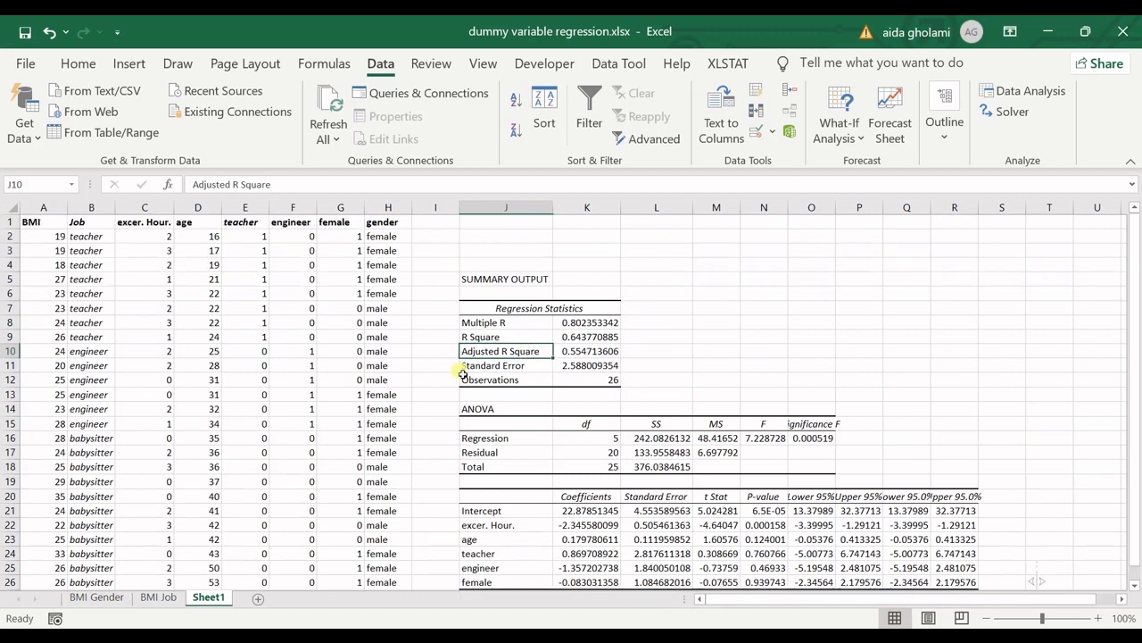
{"action": "scroll", "coordinate": [468, 321], "scroll_direction": "up", "scroll_amount": 1}
{"action": "left_click", "coordinate": [586, 355]}
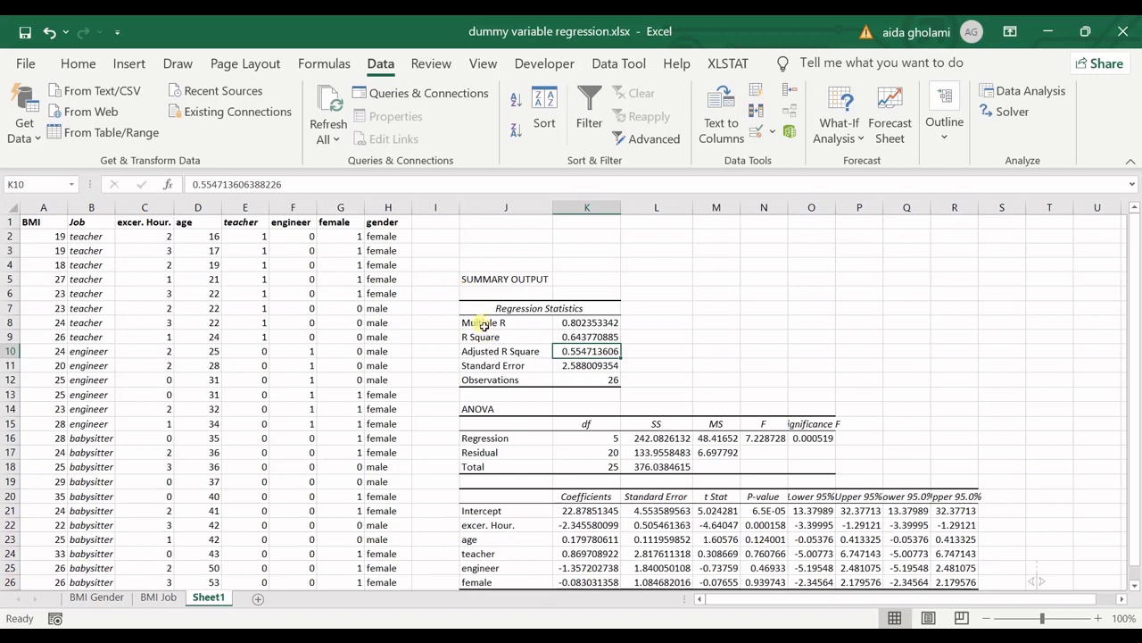
{"action": "left_click_drag", "start_coordinate": [482, 326], "coordinate": [581, 382]}
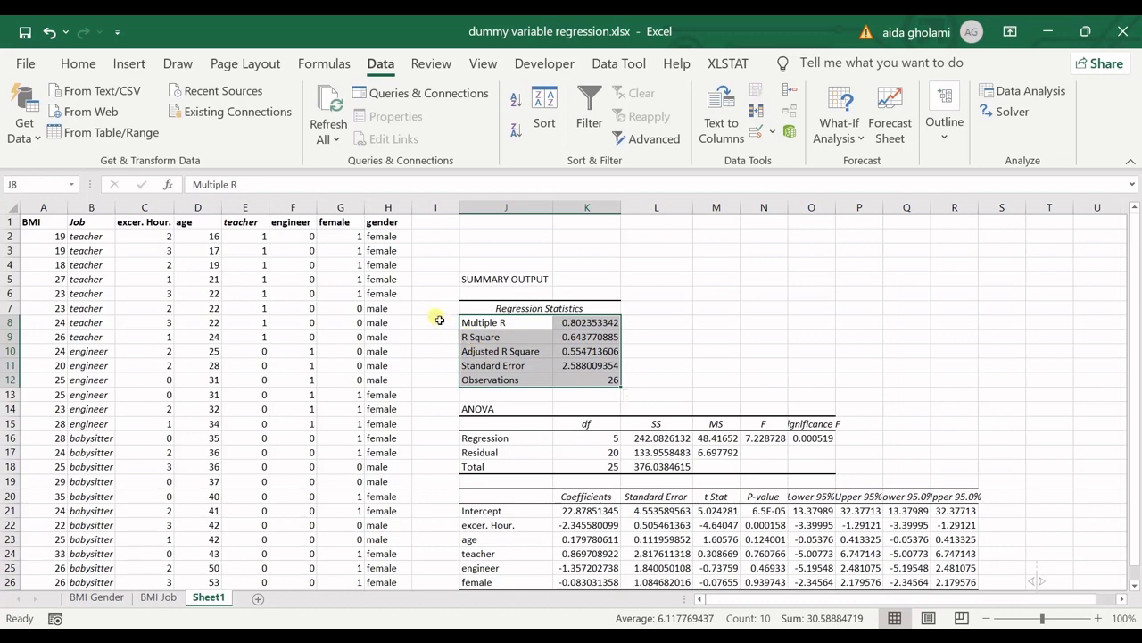
Underline the Intercept label and its coefficient in the regression coefficients table with the red pen.
{"action": "scroll", "coordinate": [461, 378], "scroll_direction": "down", "scroll_amount": 3}
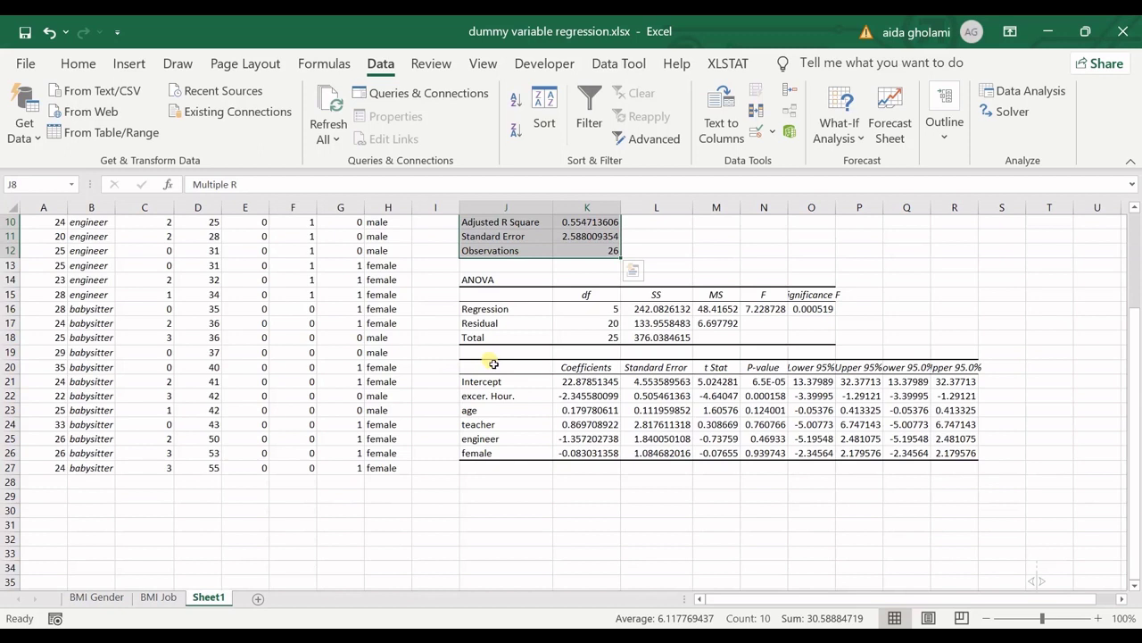
{"action": "left_click_drag", "start_coordinate": [493, 364], "coordinate": [970, 457]}
{"action": "left_click", "coordinate": [563, 428]}
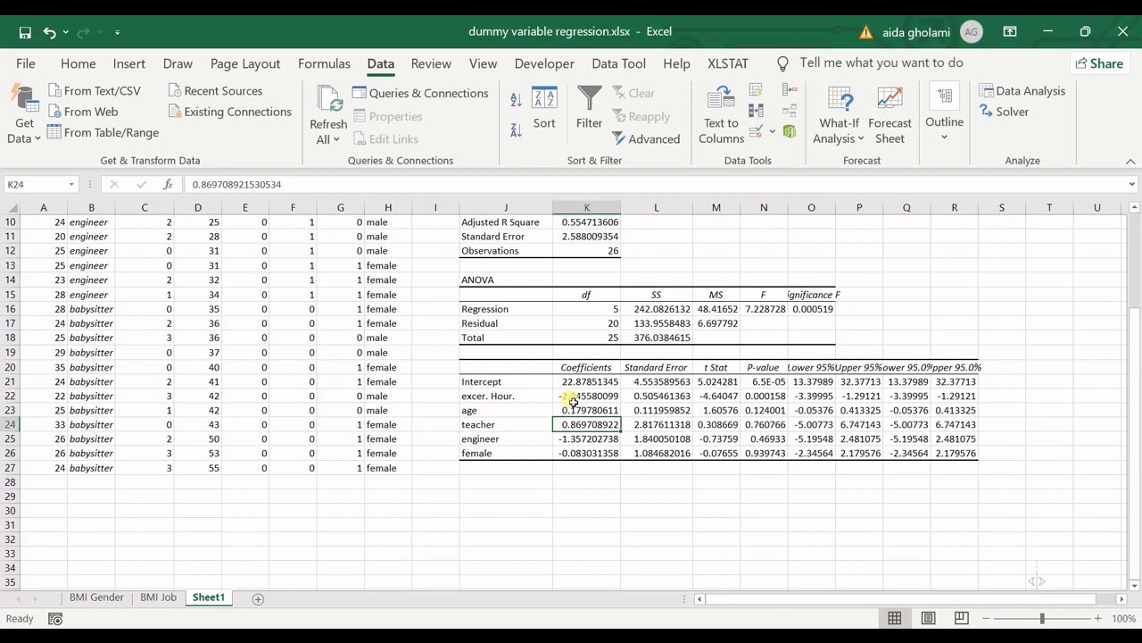
{"action": "scroll", "coordinate": [573, 401], "scroll_direction": "down", "scroll_amount": 3}
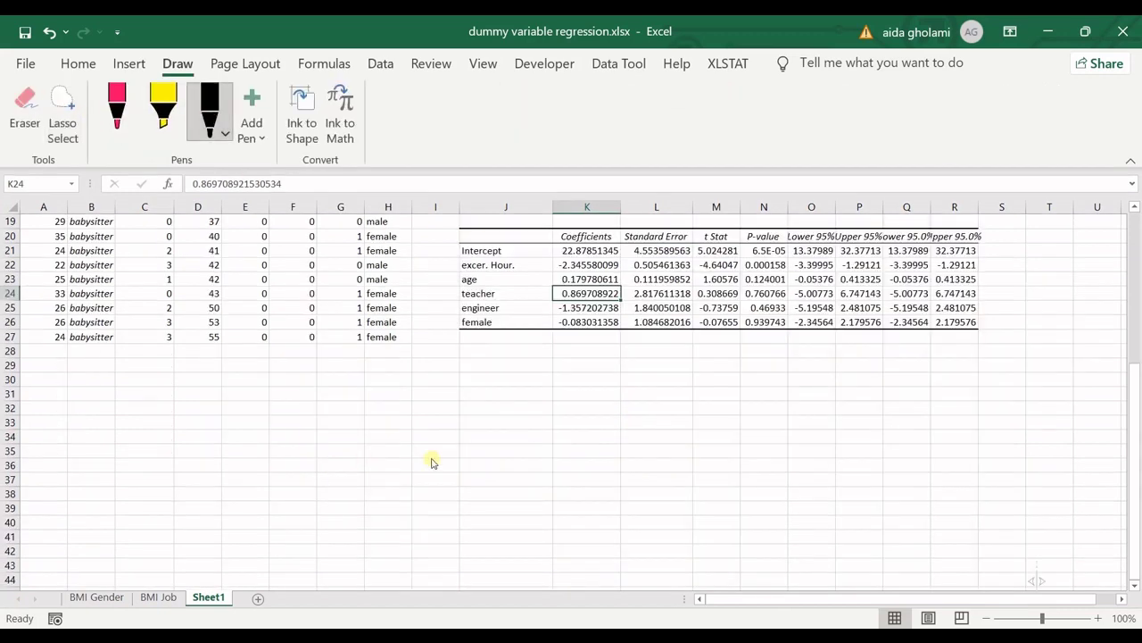
{"action": "left_click", "coordinate": [117, 107]}
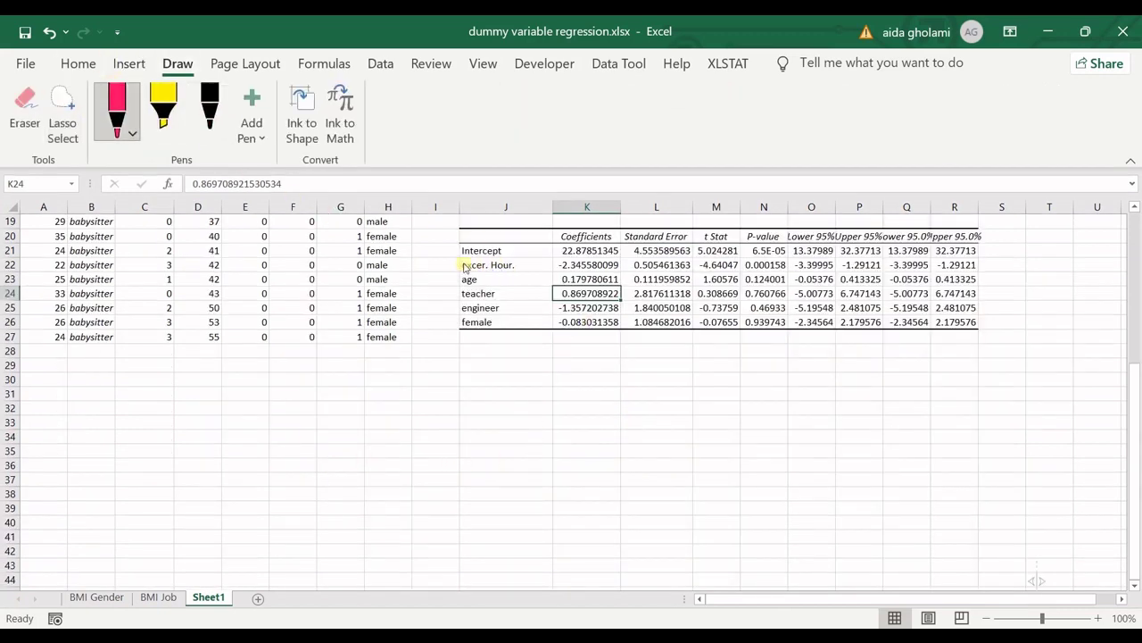
{"action": "left_click_drag", "start_coordinate": [445, 256], "coordinate": [500, 257]}
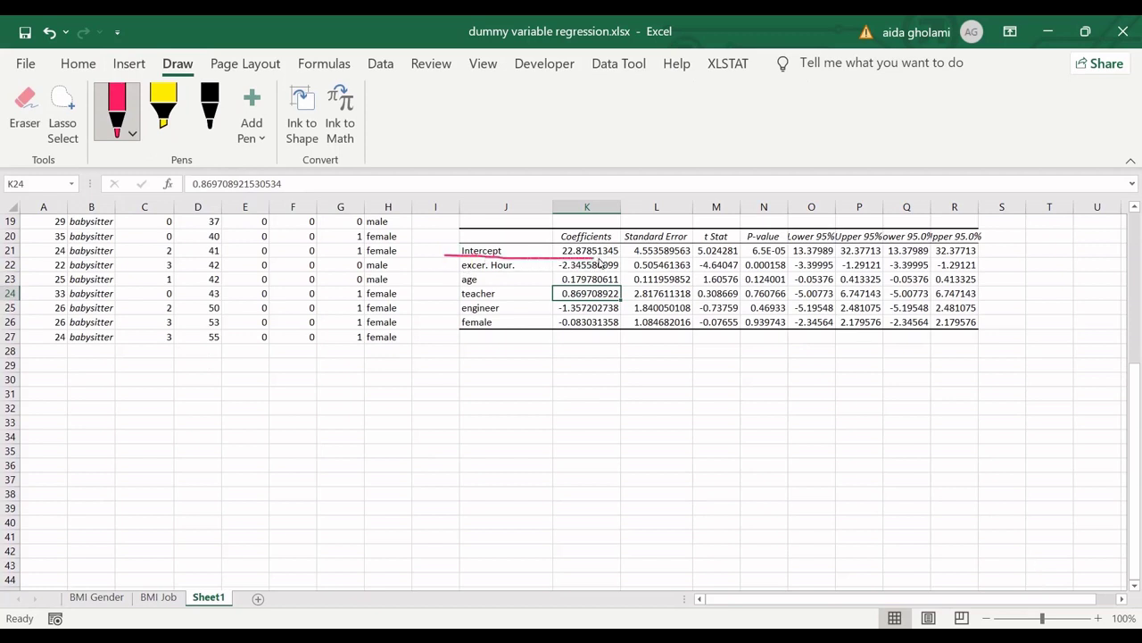
{"action": "left_click_drag", "start_coordinate": [600, 262], "coordinate": [617, 258]}
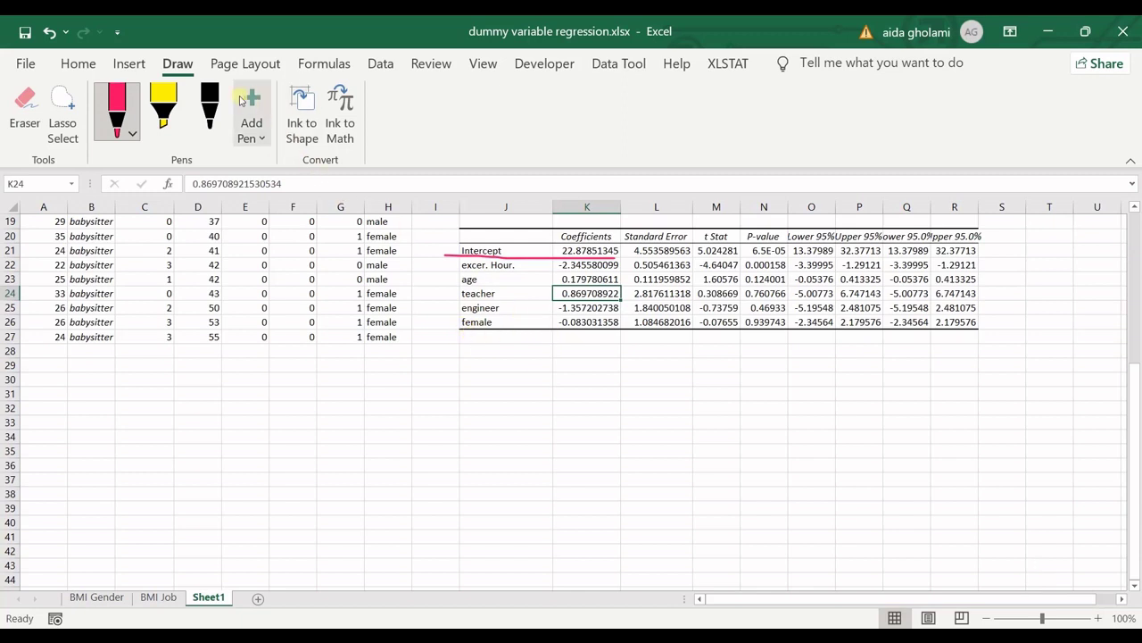
Handwrite the start of the regression equation, y = 22.87 − 2.3(x1), in black ink below the coefficients table.
{"action": "left_click", "coordinate": [209, 107]}
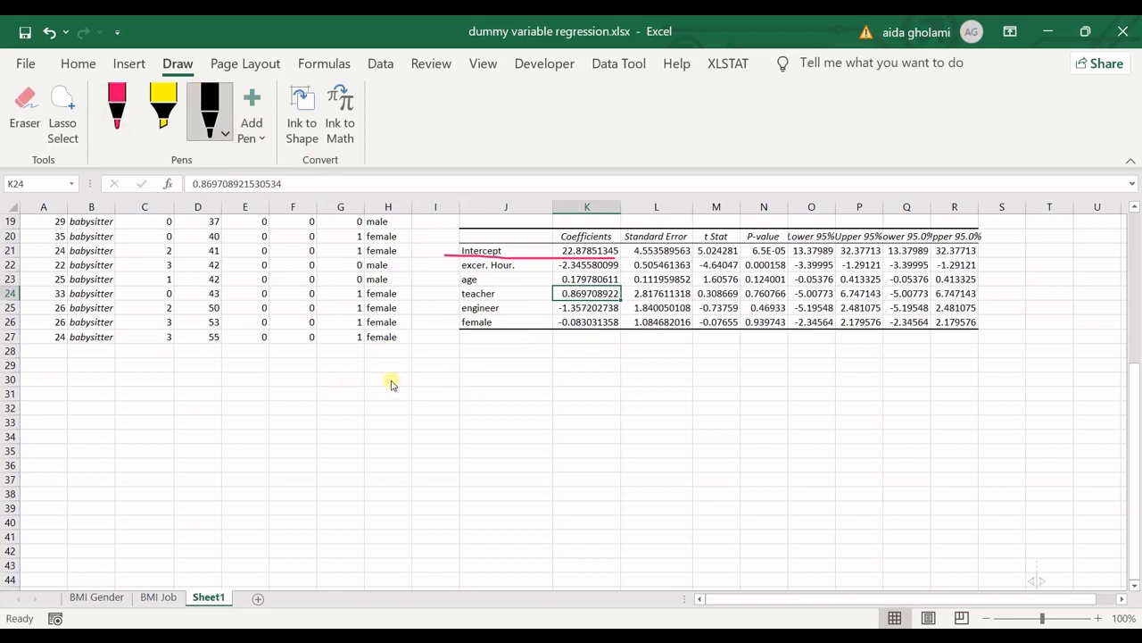
{"action": "mouse_move", "coordinate": [310, 386]}
{"action": "left_mouse_down"}
{"action": "mouse_move", "coordinate": [329, 408]}
{"action": "mouse_move", "coordinate": [322, 462]}
{"action": "left_mouse_up"}
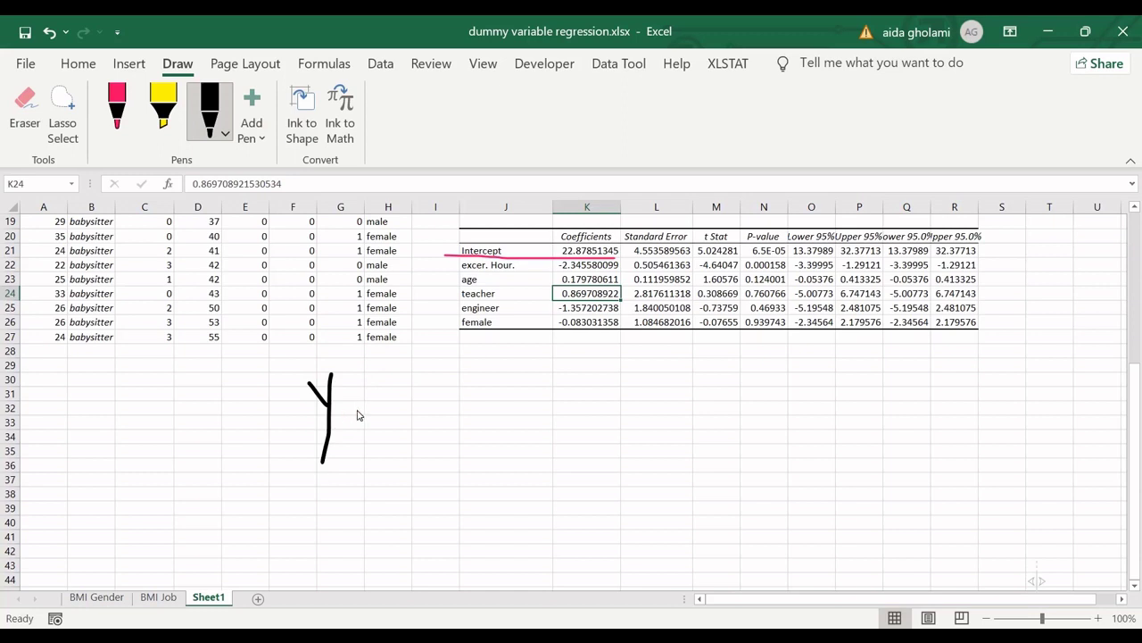
{"action": "mouse_move", "coordinate": [369, 410]}
{"action": "left_mouse_down"}
{"action": "mouse_move", "coordinate": [343, 408]}
{"action": "mouse_move", "coordinate": [409, 410]}
{"action": "mouse_move", "coordinate": [427, 378]}
{"action": "mouse_move", "coordinate": [435, 416]}
{"action": "mouse_move", "coordinate": [448, 416]}
{"action": "left_mouse_up"}
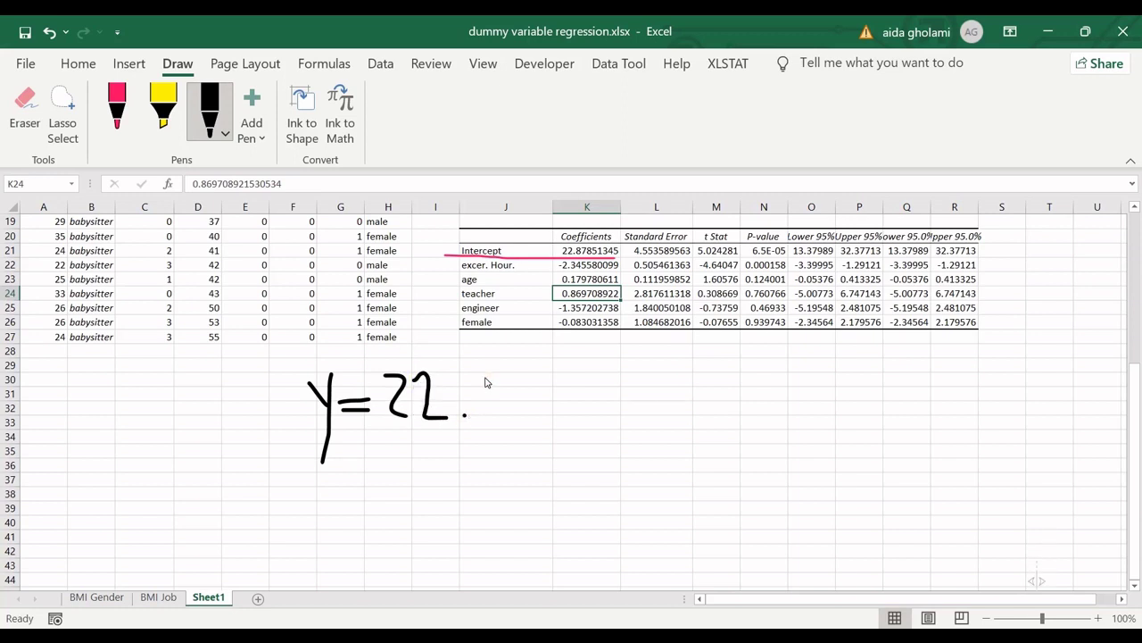
{"action": "mouse_move", "coordinate": [489, 377]}
{"action": "left_mouse_down"}
{"action": "mouse_move", "coordinate": [488, 367]}
{"action": "mouse_move", "coordinate": [533, 360]}
{"action": "mouse_move", "coordinate": [529, 400]}
{"action": "mouse_move", "coordinate": [542, 381]}
{"action": "mouse_move", "coordinate": [634, 393]}
{"action": "left_mouse_up"}
{"action": "left_click_drag", "start_coordinate": [676, 357], "coordinate": [676, 393]}
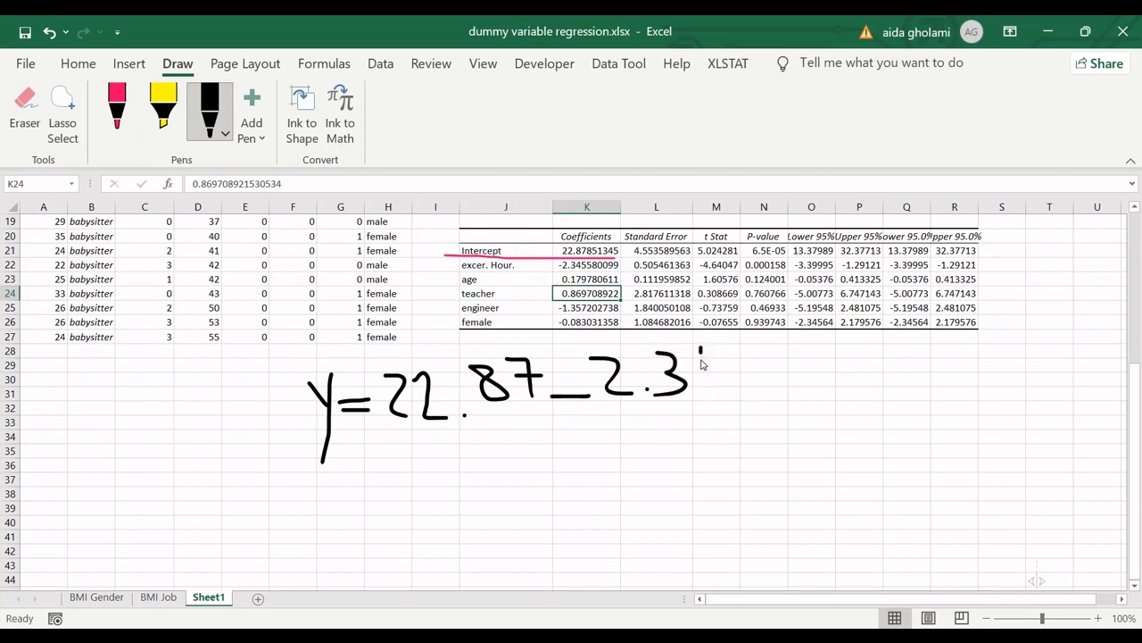
{"action": "mouse_move", "coordinate": [701, 360]}
{"action": "left_mouse_down"}
{"action": "mouse_move", "coordinate": [714, 406]}
{"action": "mouse_move", "coordinate": [739, 372]}
{"action": "mouse_move", "coordinate": [760, 398]}
{"action": "left_mouse_up"}
Extend the handwritten equation's first line with the age term, + 0.17(x2).
{"action": "mouse_move", "coordinate": [761, 334]}
{"action": "left_mouse_down"}
{"action": "mouse_move", "coordinate": [789, 398]}
{"action": "mouse_move", "coordinate": [871, 378]}
{"action": "left_mouse_up"}
{"action": "left_click", "coordinate": [884, 367]}
{"action": "mouse_move", "coordinate": [898, 339]}
{"action": "left_mouse_down"}
{"action": "mouse_move", "coordinate": [896, 389]}
{"action": "mouse_move", "coordinate": [927, 334]}
{"action": "mouse_move", "coordinate": [918, 390]}
{"action": "left_mouse_up"}
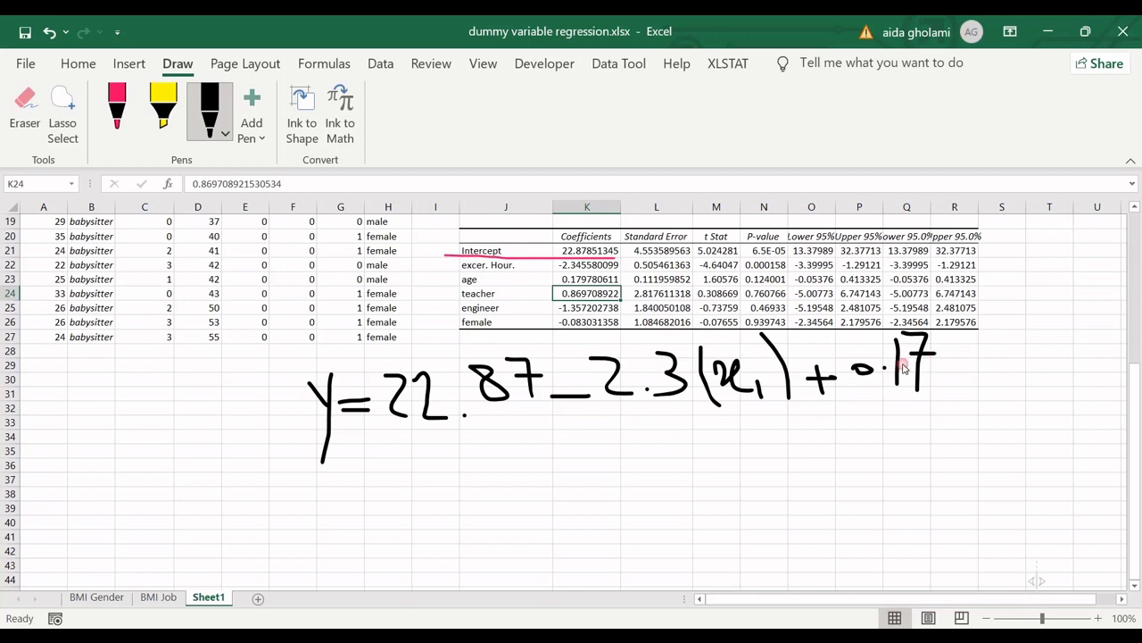
{"action": "mouse_move", "coordinate": [958, 338]}
{"action": "left_mouse_down"}
{"action": "mouse_move", "coordinate": [958, 394]}
{"action": "mouse_move", "coordinate": [1037, 384]}
{"action": "left_mouse_up"}
{"action": "left_click_drag", "start_coordinate": [1051, 332], "coordinate": [1074, 402]}
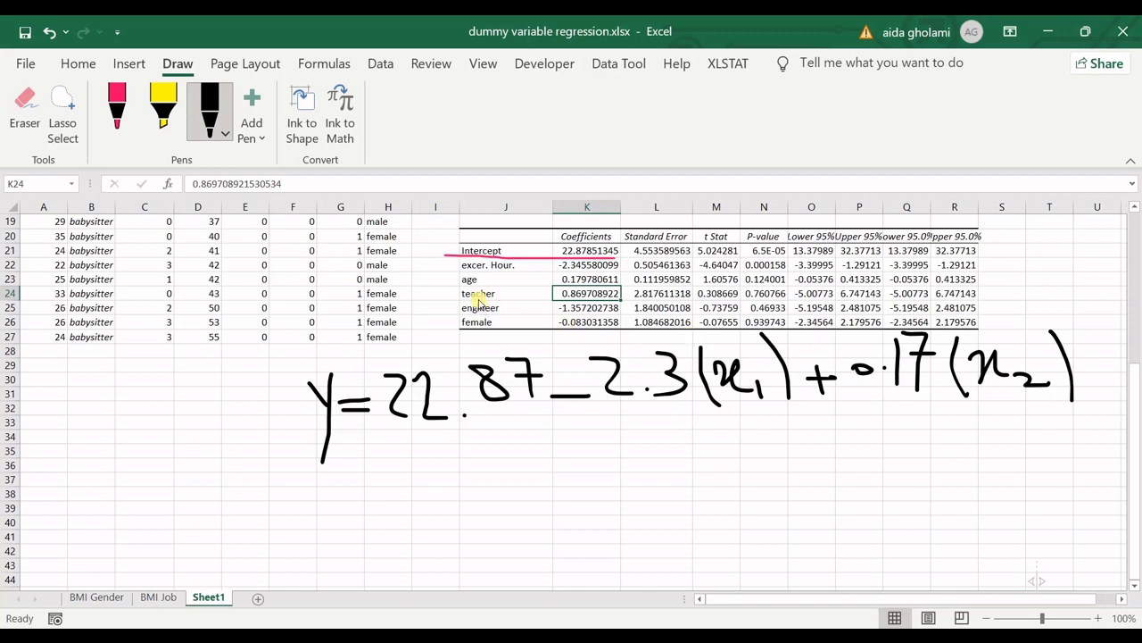
Handwrite the teacher term, + 0.86(x3), on a second line of the equation.
{"action": "mouse_move", "coordinate": [387, 479]}
{"action": "left_mouse_down"}
{"action": "mouse_move", "coordinate": [418, 478]}
{"action": "mouse_move", "coordinate": [401, 502]}
{"action": "left_mouse_up"}
{"action": "mouse_move", "coordinate": [464, 473]}
{"action": "left_mouse_down"}
{"action": "mouse_move", "coordinate": [457, 493]}
{"action": "mouse_move", "coordinate": [460, 473]}
{"action": "left_mouse_up"}
{"action": "mouse_move", "coordinate": [545, 474]}
{"action": "left_mouse_down"}
{"action": "mouse_move", "coordinate": [533, 491]}
{"action": "mouse_move", "coordinate": [542, 472]}
{"action": "mouse_move", "coordinate": [577, 466]}
{"action": "mouse_move", "coordinate": [571, 482]}
{"action": "left_mouse_up"}
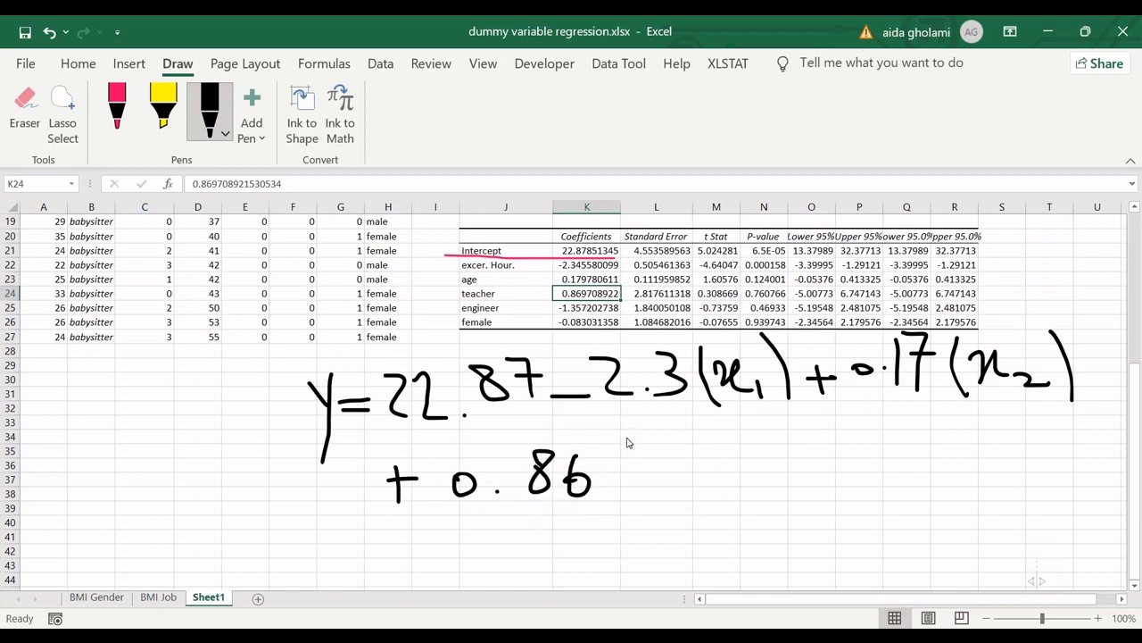
{"action": "mouse_move", "coordinate": [631, 435]}
{"action": "left_mouse_down"}
{"action": "mouse_move", "coordinate": [629, 497]}
{"action": "mouse_move", "coordinate": [648, 497]}
{"action": "left_mouse_up"}
{"action": "mouse_move", "coordinate": [659, 457]}
{"action": "left_mouse_down"}
{"action": "mouse_move", "coordinate": [695, 492]}
{"action": "mouse_move", "coordinate": [689, 506]}
{"action": "left_mouse_up"}
{"action": "mouse_move", "coordinate": [710, 435]}
{"action": "left_mouse_down"}
{"action": "mouse_move", "coordinate": [709, 496]}
{"action": "mouse_move", "coordinate": [768, 468]}
{"action": "left_mouse_up"}
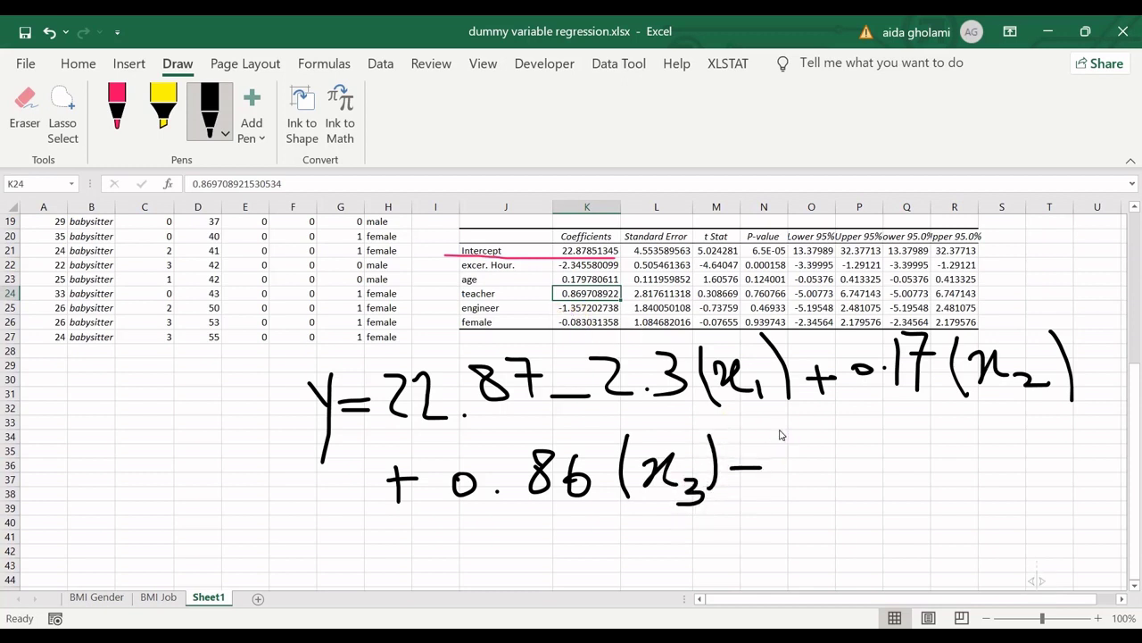
Add the engineer term, − 1.35(x4), after the x3 term on the equation's second line.
{"action": "left_click_drag", "start_coordinate": [779, 423], "coordinate": [777, 475]}
{"action": "mouse_move", "coordinate": [802, 429]}
{"action": "left_mouse_down"}
{"action": "mouse_move", "coordinate": [815, 439]}
{"action": "mouse_move", "coordinate": [803, 465]}
{"action": "mouse_move", "coordinate": [847, 449]}
{"action": "mouse_move", "coordinate": [832, 464]}
{"action": "left_mouse_up"}
{"action": "mouse_move", "coordinate": [832, 426]}
{"action": "left_mouse_down"}
{"action": "mouse_move", "coordinate": [892, 485]}
{"action": "mouse_move", "coordinate": [953, 473]}
{"action": "mouse_move", "coordinate": [960, 492]}
{"action": "left_mouse_up"}
{"action": "left_click_drag", "start_coordinate": [962, 423], "coordinate": [980, 488]}
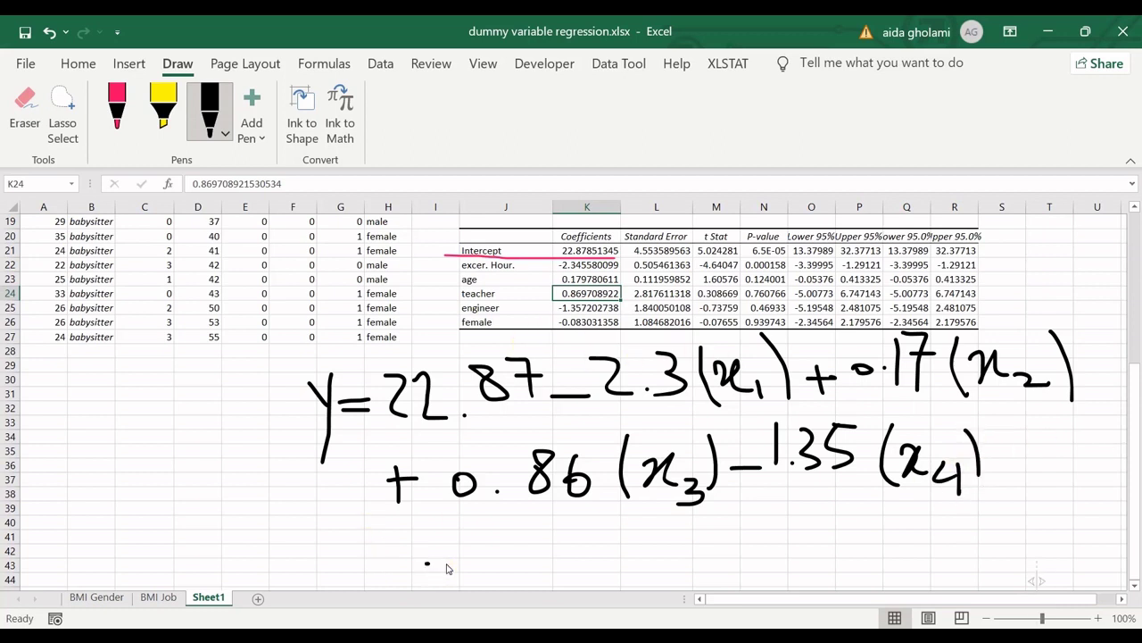
Complete the equation with the female term, − 0.08(x5), handwritten on a third line.
{"action": "mouse_move", "coordinate": [427, 563]}
{"action": "left_mouse_down"}
{"action": "mouse_move", "coordinate": [561, 570]}
{"action": "mouse_move", "coordinate": [549, 548]}
{"action": "left_mouse_up"}
{"action": "mouse_move", "coordinate": [591, 538]}
{"action": "left_mouse_down"}
{"action": "mouse_move", "coordinate": [589, 551]}
{"action": "mouse_move", "coordinate": [604, 535]}
{"action": "mouse_move", "coordinate": [636, 581]}
{"action": "left_mouse_up"}
{"action": "mouse_move", "coordinate": [646, 537]}
{"action": "left_mouse_down"}
{"action": "mouse_move", "coordinate": [706, 581]}
{"action": "mouse_move", "coordinate": [714, 540]}
{"action": "mouse_move", "coordinate": [732, 585]}
{"action": "left_mouse_up"}
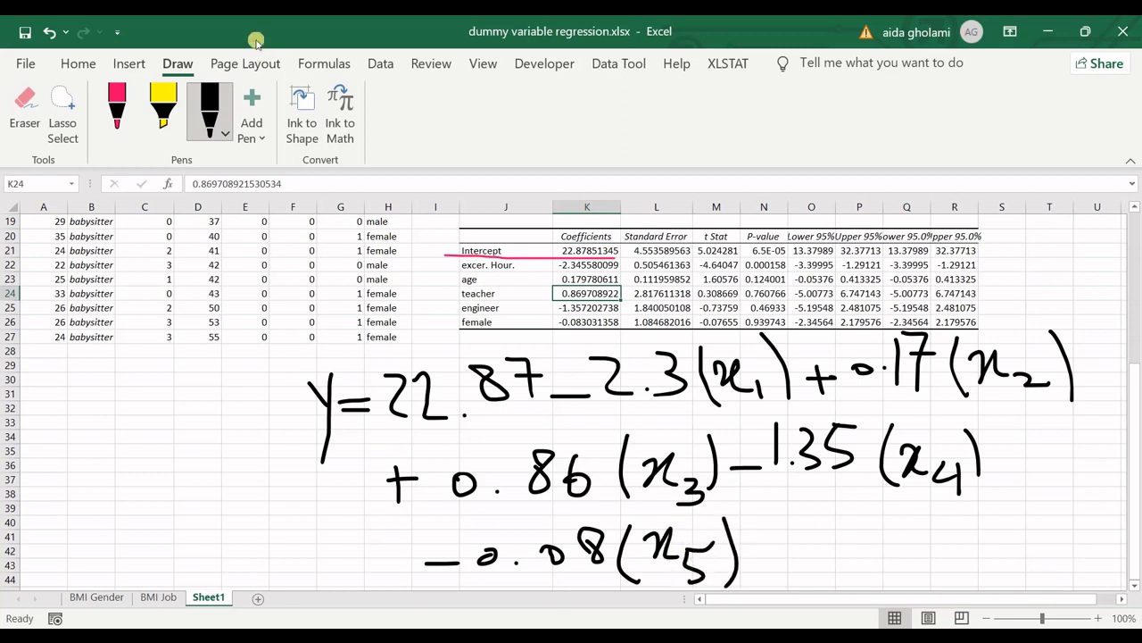
Cross the x5 and x4 terms out with red arrows, each pointing to a handwritten 0.
{"action": "left_click", "coordinate": [117, 107]}
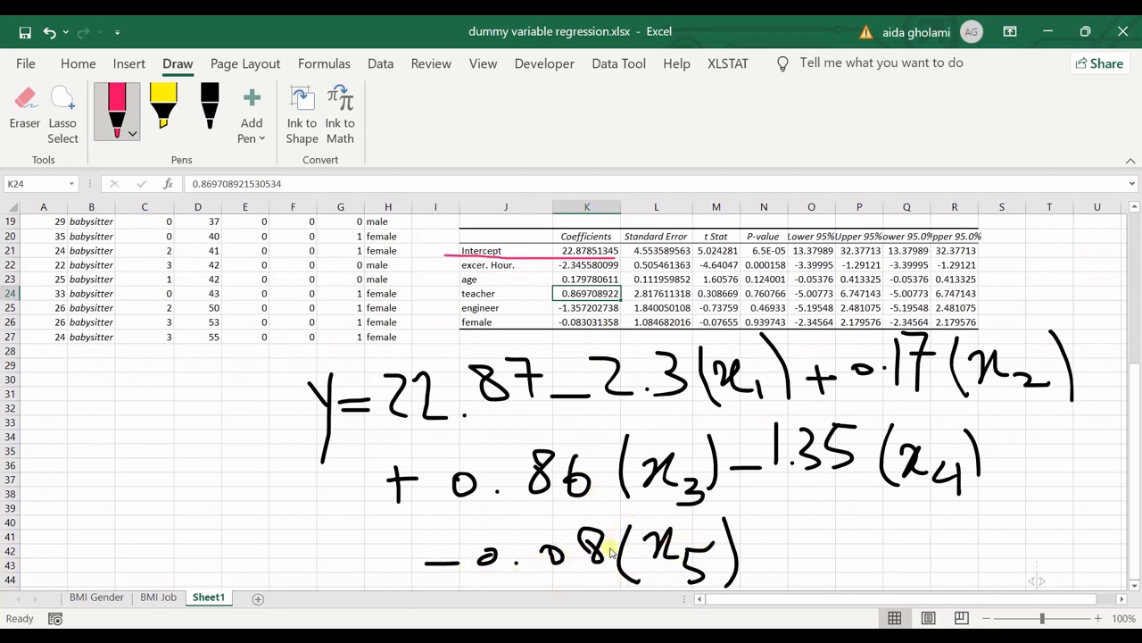
{"action": "mouse_move", "coordinate": [718, 511]}
{"action": "left_mouse_down"}
{"action": "mouse_move", "coordinate": [528, 572]}
{"action": "mouse_move", "coordinate": [547, 587]}
{"action": "left_mouse_up"}
{"action": "mouse_move", "coordinate": [434, 584]}
{"action": "left_mouse_down"}
{"action": "mouse_move", "coordinate": [436, 597]}
{"action": "mouse_move", "coordinate": [384, 616]}
{"action": "left_mouse_up"}
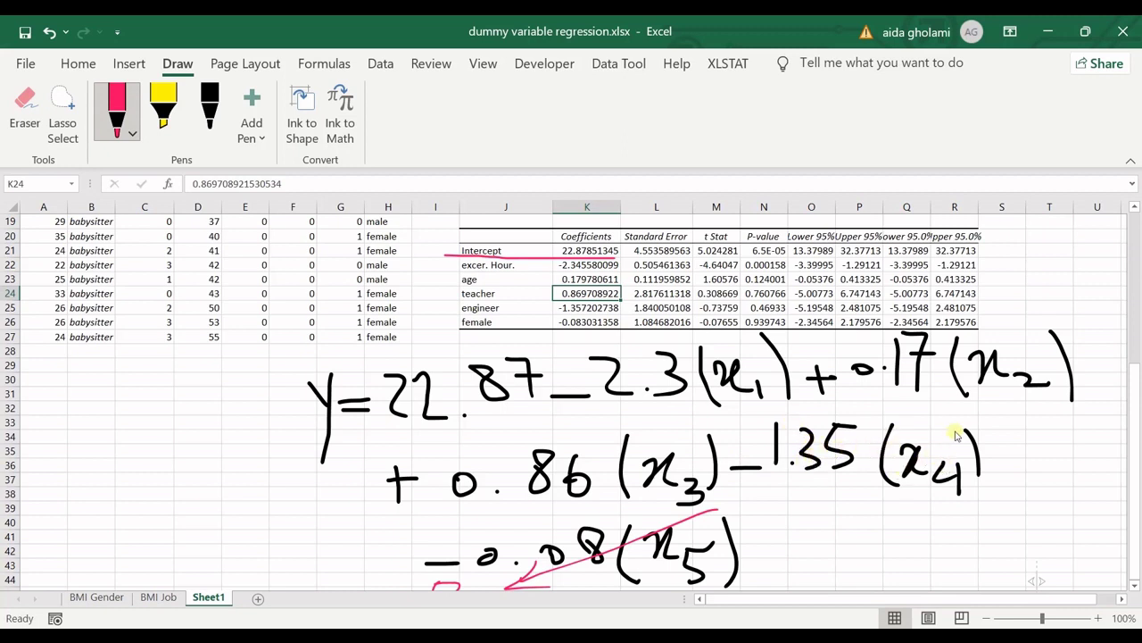
{"action": "mouse_move", "coordinate": [969, 413]}
{"action": "left_mouse_down"}
{"action": "mouse_move", "coordinate": [844, 501]}
{"action": "mouse_move", "coordinate": [790, 527]}
{"action": "mouse_move", "coordinate": [789, 507]}
{"action": "left_mouse_up"}
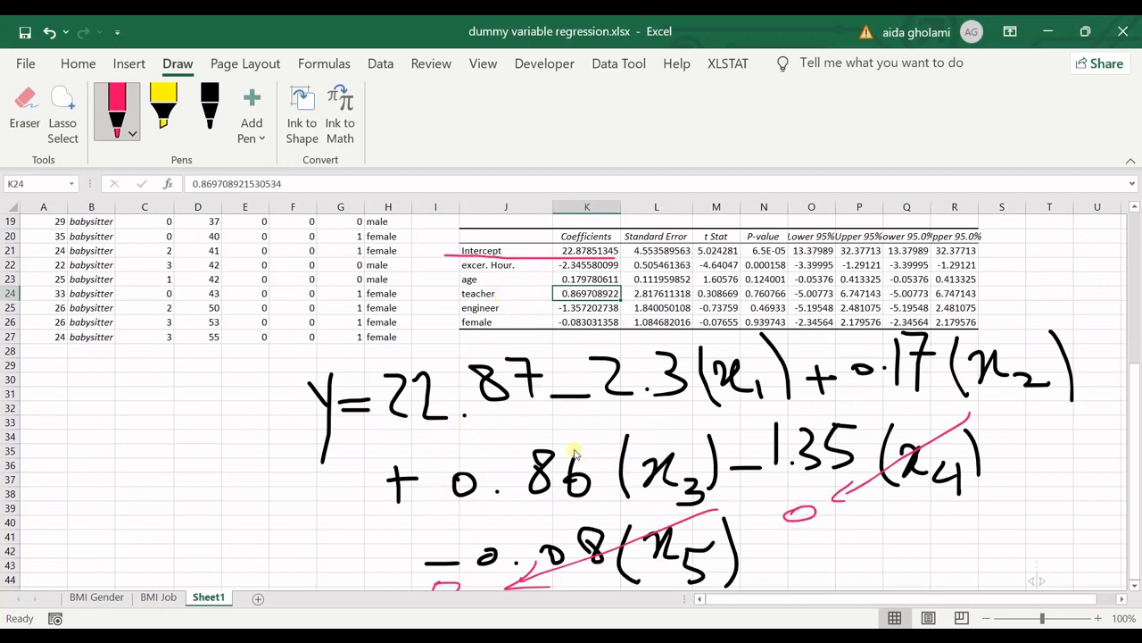
Undo the red markings on the x4 term and cross the x3 term out with a red arrow to 0.
{"action": "key", "text": "ctrl+z"}
{"action": "key", "text": "ctrl+z"}
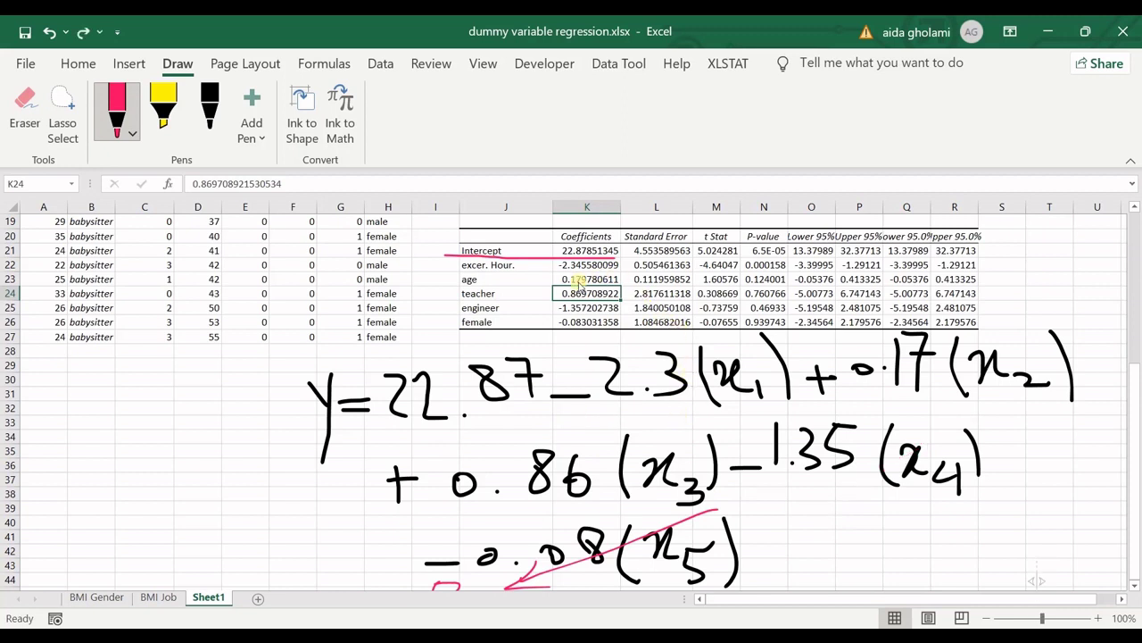
{"action": "mouse_move", "coordinate": [695, 429]}
{"action": "left_mouse_down"}
{"action": "mouse_move", "coordinate": [445, 514]}
{"action": "mouse_move", "coordinate": [485, 515]}
{"action": "left_mouse_up"}
{"action": "left_click_drag", "start_coordinate": [402, 523], "coordinate": [389, 535]}
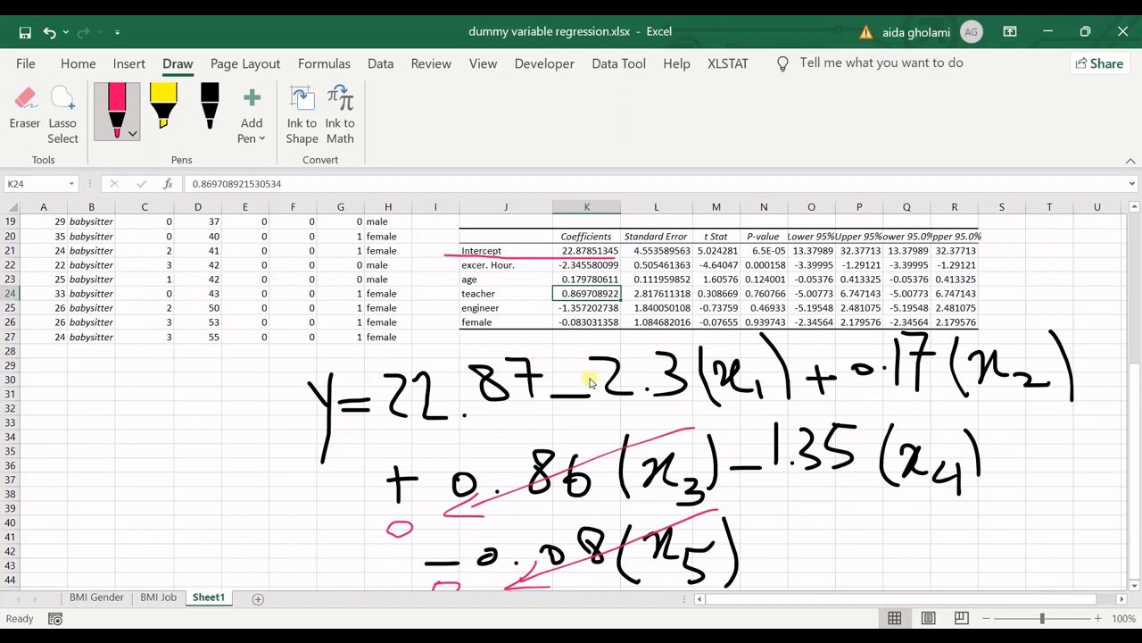
Undo the red arrows and zeros on the x3 and x5 terms.
{"action": "key", "text": "ctrl+z"}
{"action": "key", "text": "ctrl+z"}
{"action": "key", "text": "ctrl+z"}
{"action": "key", "text": "ctrl+z"}
{"action": "key", "text": "ctrl+z"}
{"action": "key", "text": "ctrl+z"}
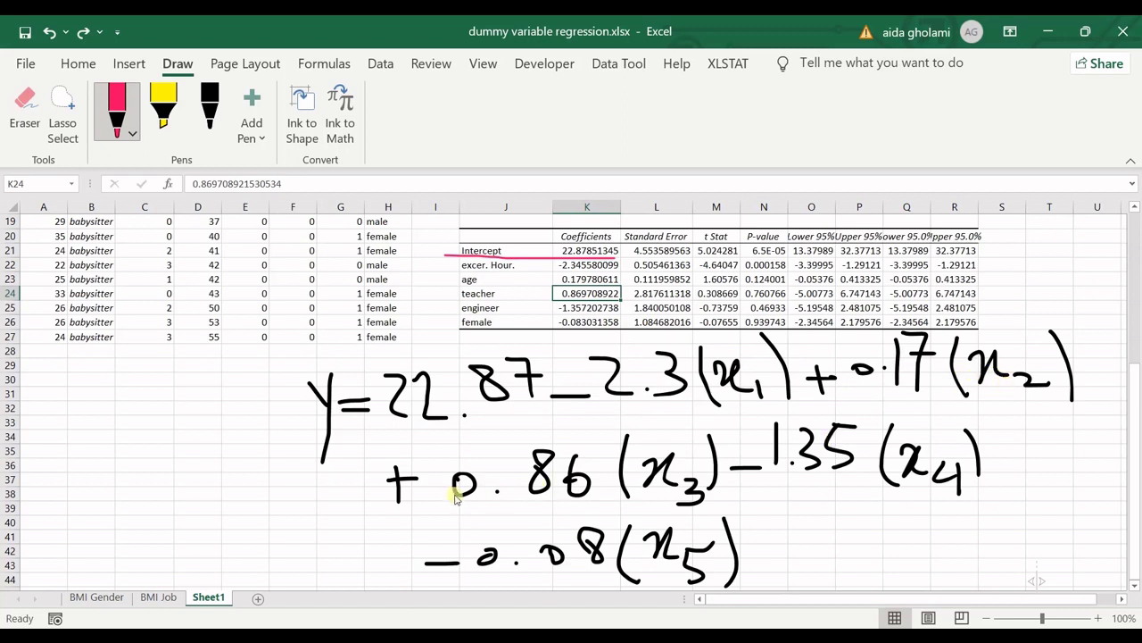
Cross out the x3, x4 and x5 terms with red arrows to 0 and circle the remaining y = 22.87 − 2.3(x1) + 0.17(x2).
{"action": "mouse_move", "coordinate": [706, 433]}
{"action": "left_mouse_down"}
{"action": "mouse_move", "coordinate": [507, 512]}
{"action": "mouse_move", "coordinate": [544, 511]}
{"action": "mouse_move", "coordinate": [476, 522]}
{"action": "mouse_move", "coordinate": [496, 511]}
{"action": "left_mouse_up"}
{"action": "mouse_move", "coordinate": [944, 420]}
{"action": "left_mouse_down"}
{"action": "mouse_move", "coordinate": [766, 517]}
{"action": "mouse_move", "coordinate": [793, 515]}
{"action": "left_mouse_up"}
{"action": "mouse_move", "coordinate": [778, 526]}
{"action": "left_mouse_down"}
{"action": "mouse_move", "coordinate": [766, 543]}
{"action": "mouse_move", "coordinate": [778, 528]}
{"action": "left_mouse_up"}
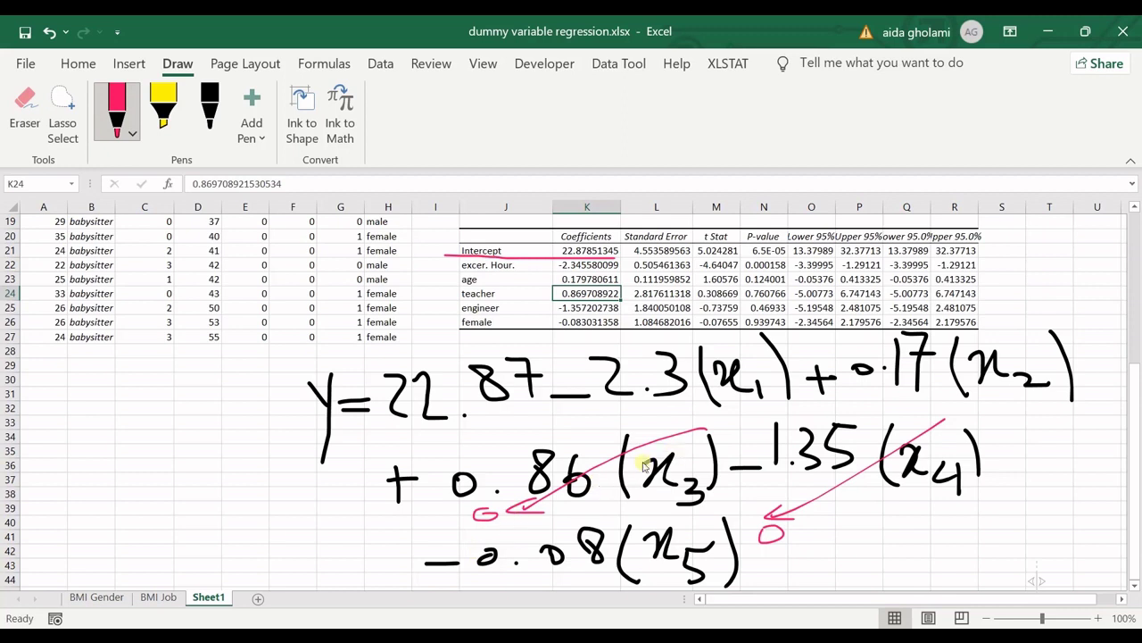
{"action": "mouse_move", "coordinate": [671, 518]}
{"action": "left_mouse_down"}
{"action": "mouse_move", "coordinate": [496, 585]}
{"action": "mouse_move", "coordinate": [478, 578]}
{"action": "left_mouse_up"}
{"action": "left_click", "coordinate": [473, 579]}
{"action": "mouse_move", "coordinate": [312, 443]}
{"action": "left_mouse_down"}
{"action": "mouse_move", "coordinate": [397, 454]}
{"action": "mouse_move", "coordinate": [870, 444]}
{"action": "mouse_move", "coordinate": [1067, 336]}
{"action": "mouse_move", "coordinate": [588, 342]}
{"action": "mouse_move", "coordinate": [305, 412]}
{"action": "mouse_move", "coordinate": [351, 467]}
{"action": "mouse_move", "coordinate": [381, 460]}
{"action": "left_mouse_up"}
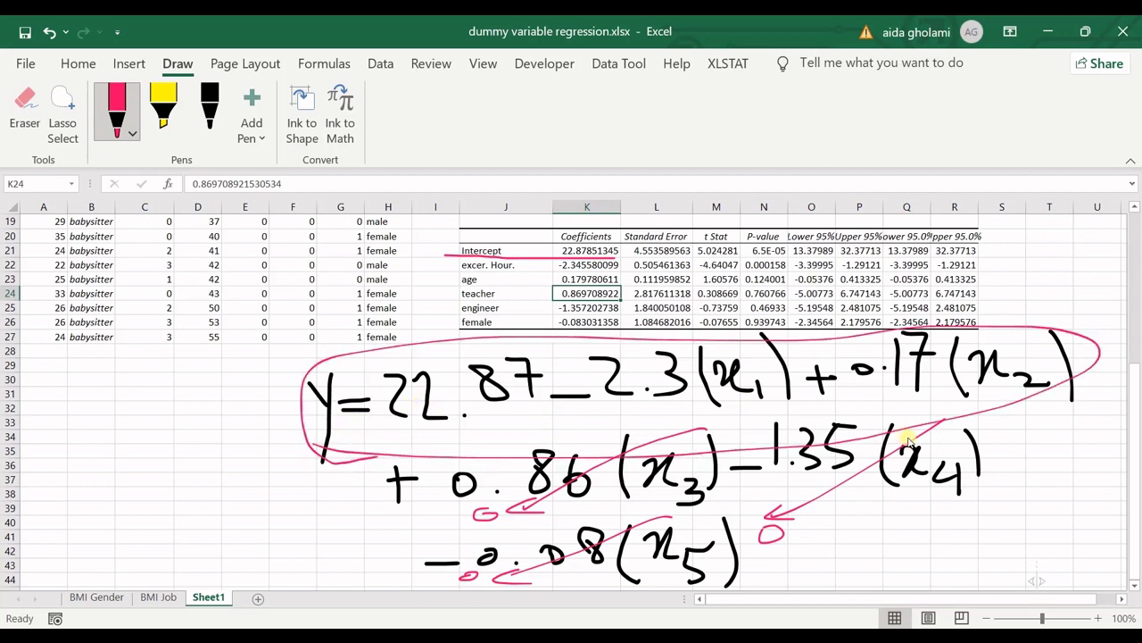